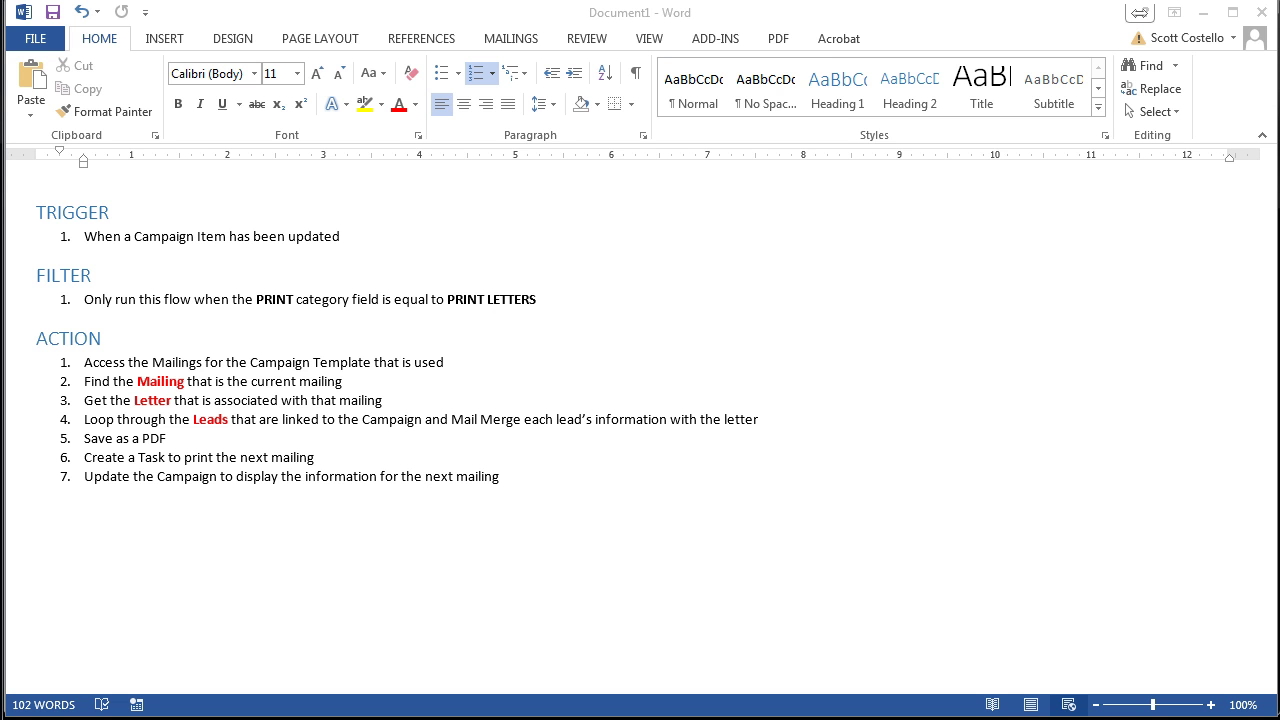
- Review the Yankees #1 campaign's Active status, Do Nothing print setting, dates and attached mailing-1.pdf
key(alt+Tab)
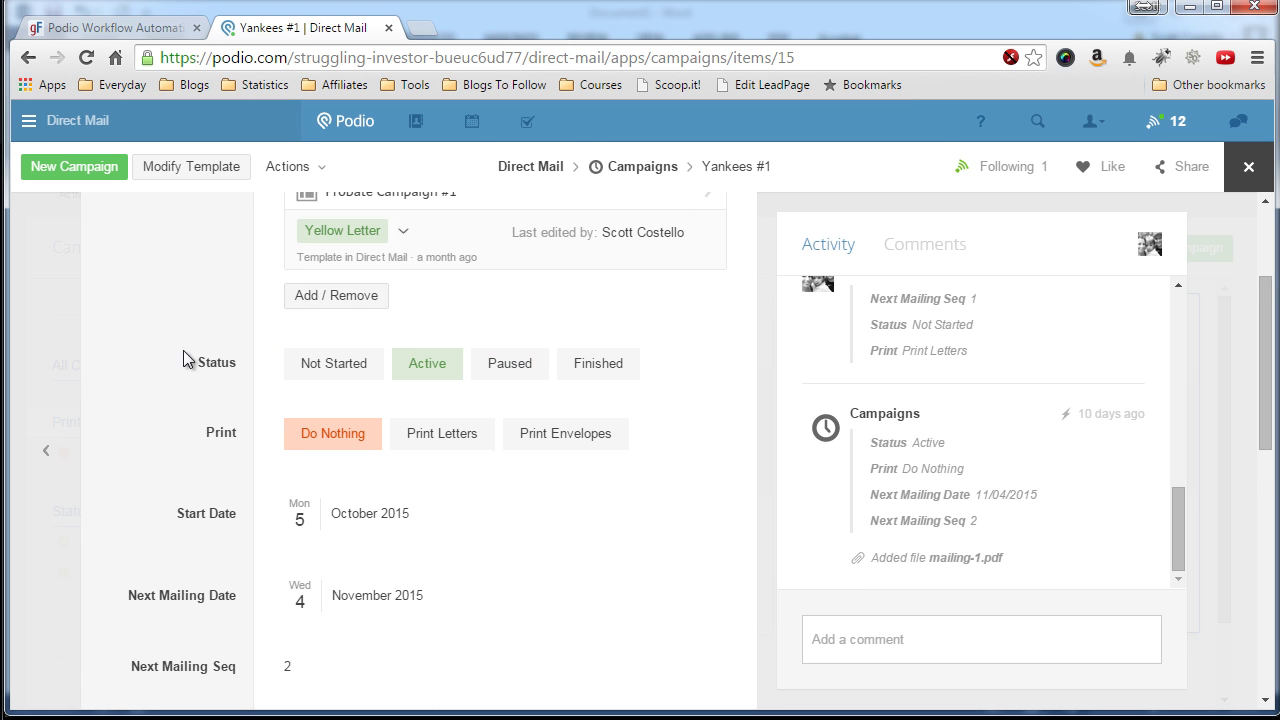
scroll(187, 358, down, 1)
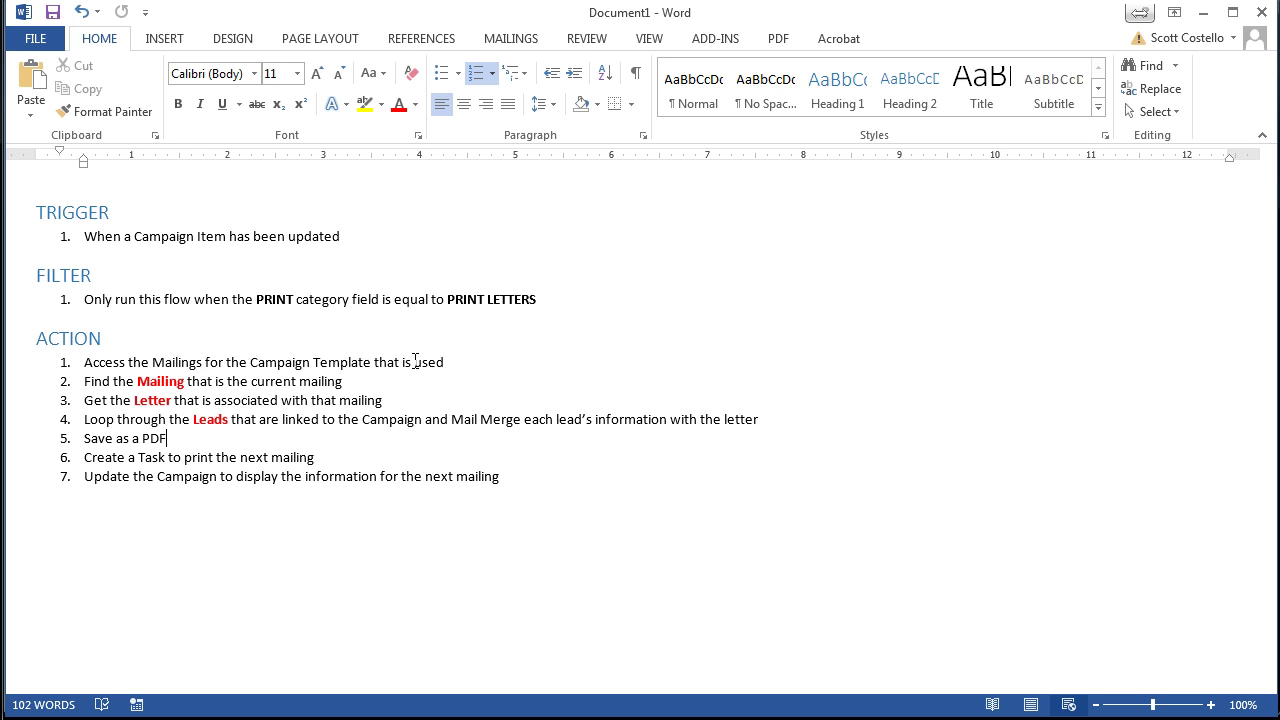
key(alt+Tab)
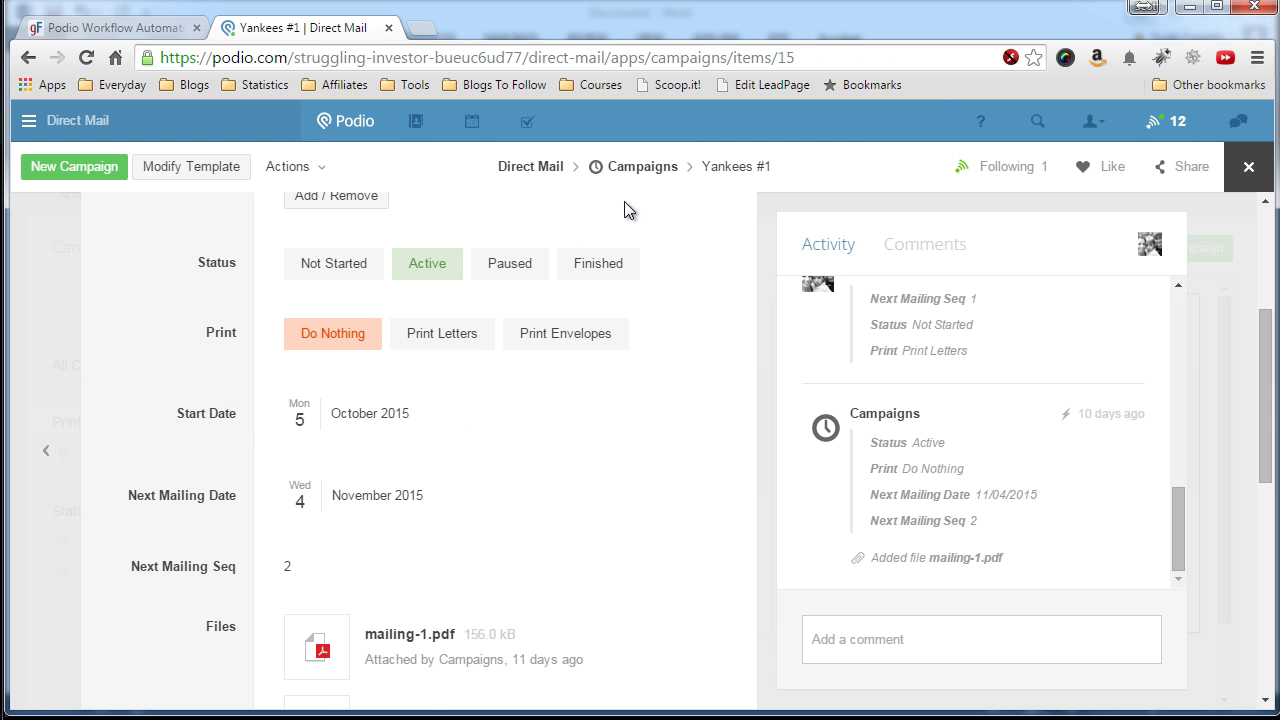
- Go from the Campaigns list via Yankees #1 to its Probate Campaign #1 template's mailings
click(639, 170)
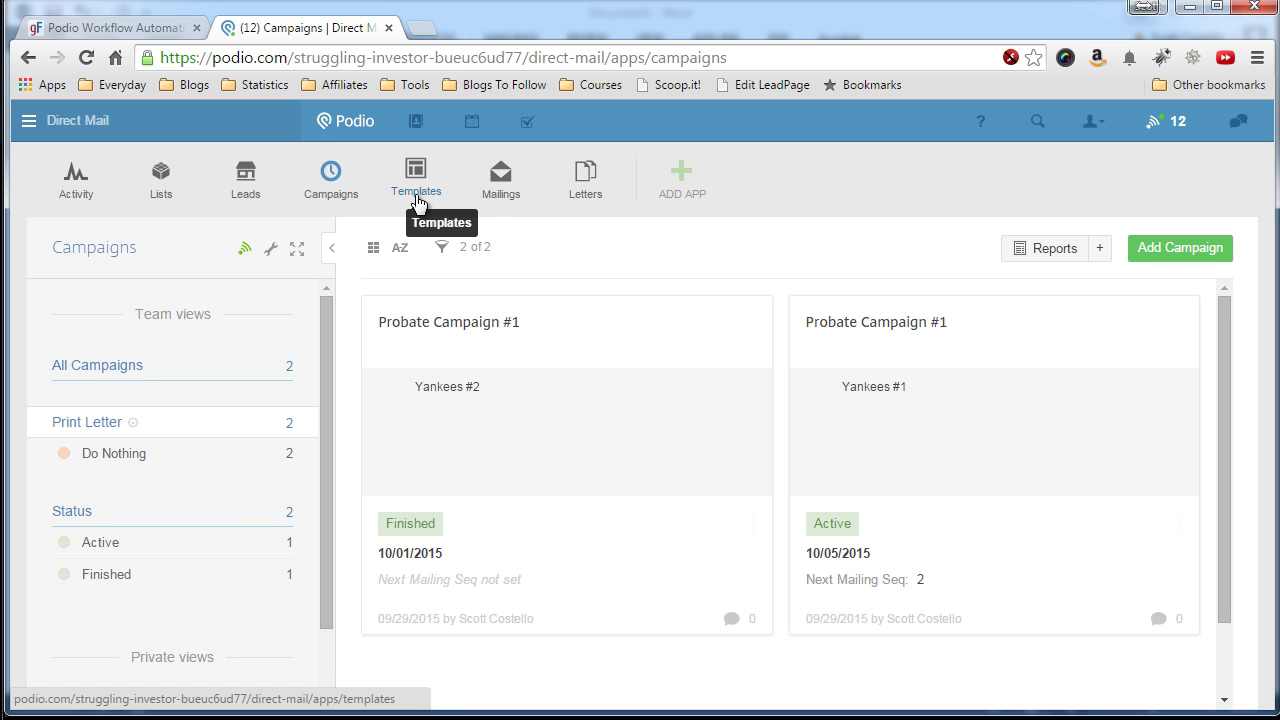
click(333, 204)
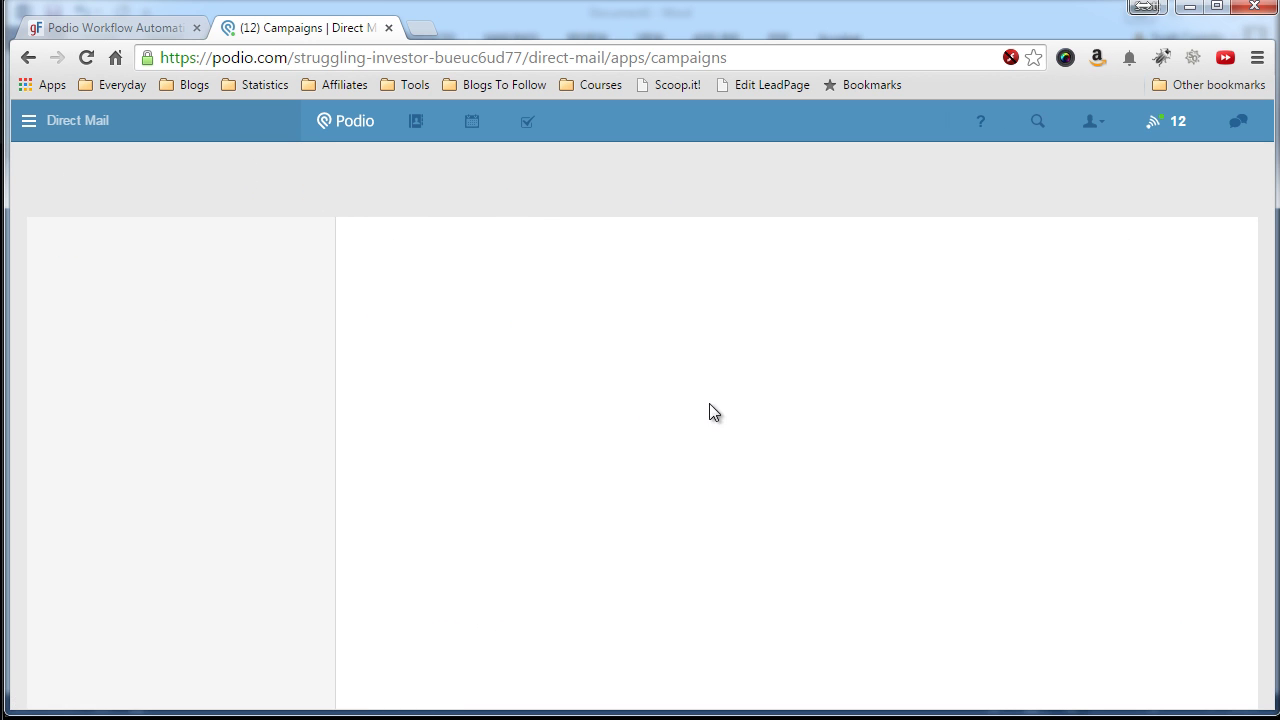
click(854, 412)
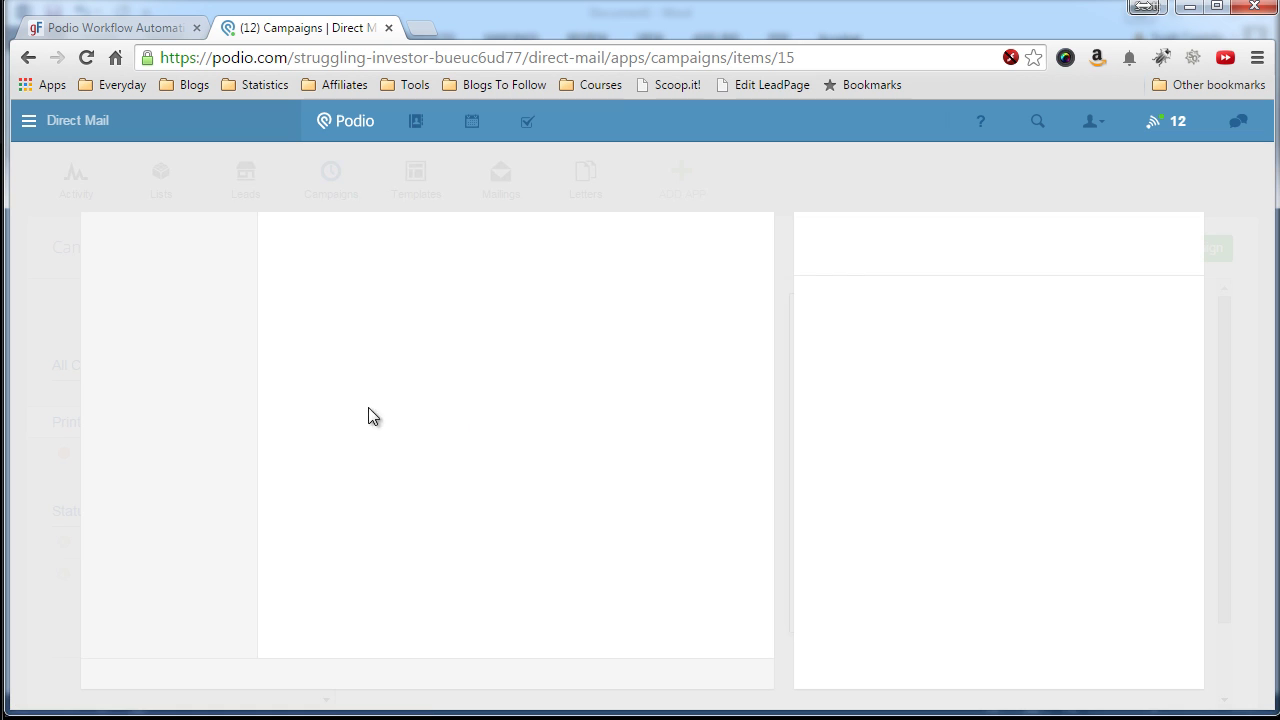
scroll(229, 405, down, 1)
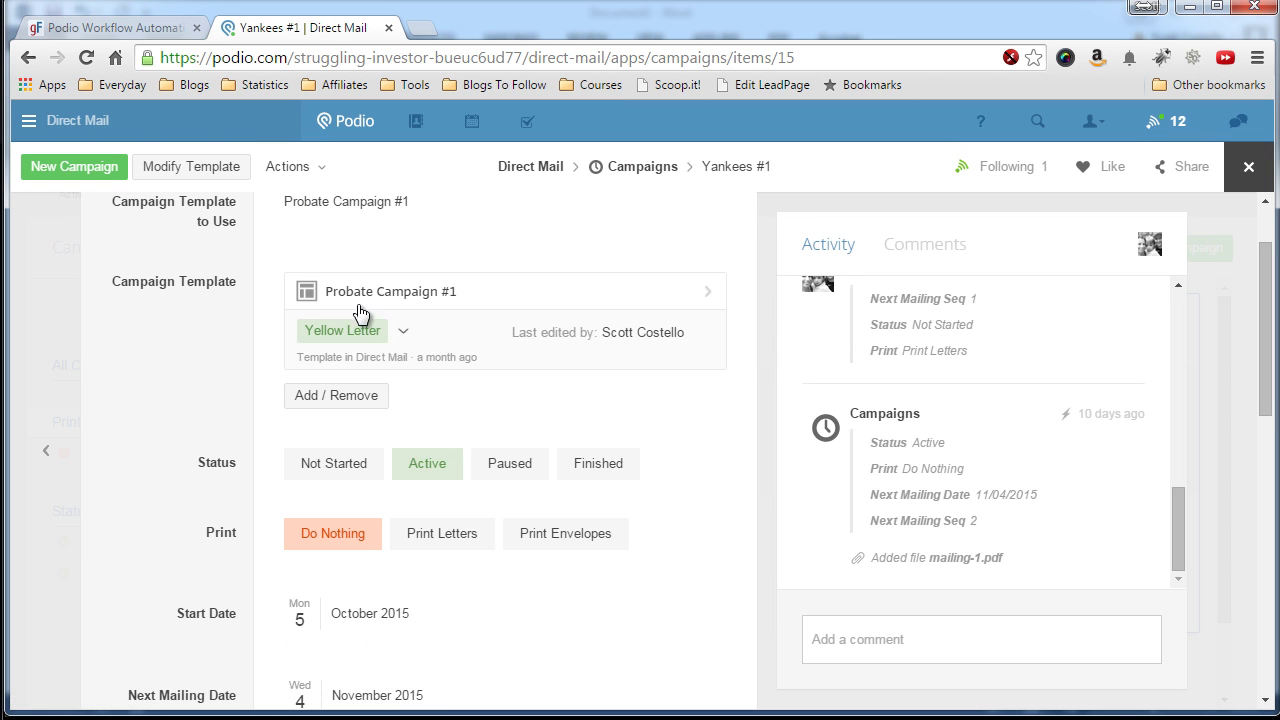
click(579, 293)
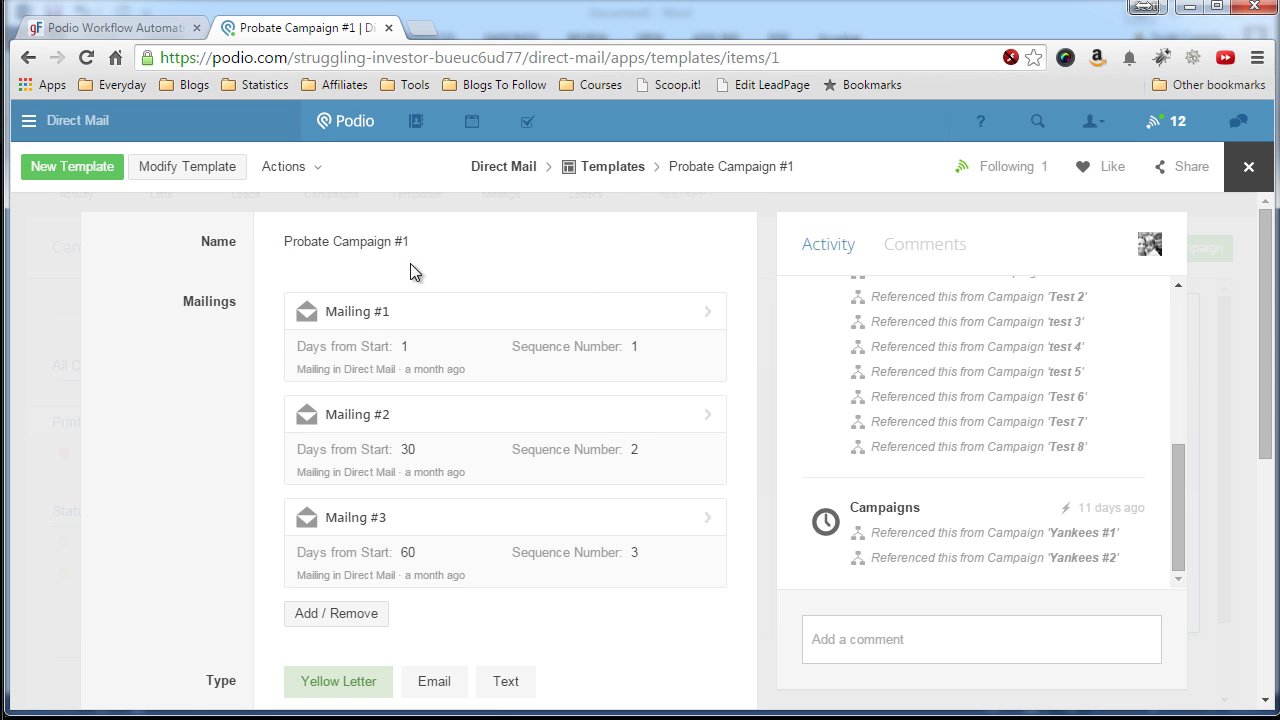
scroll(233, 402, down, 1)
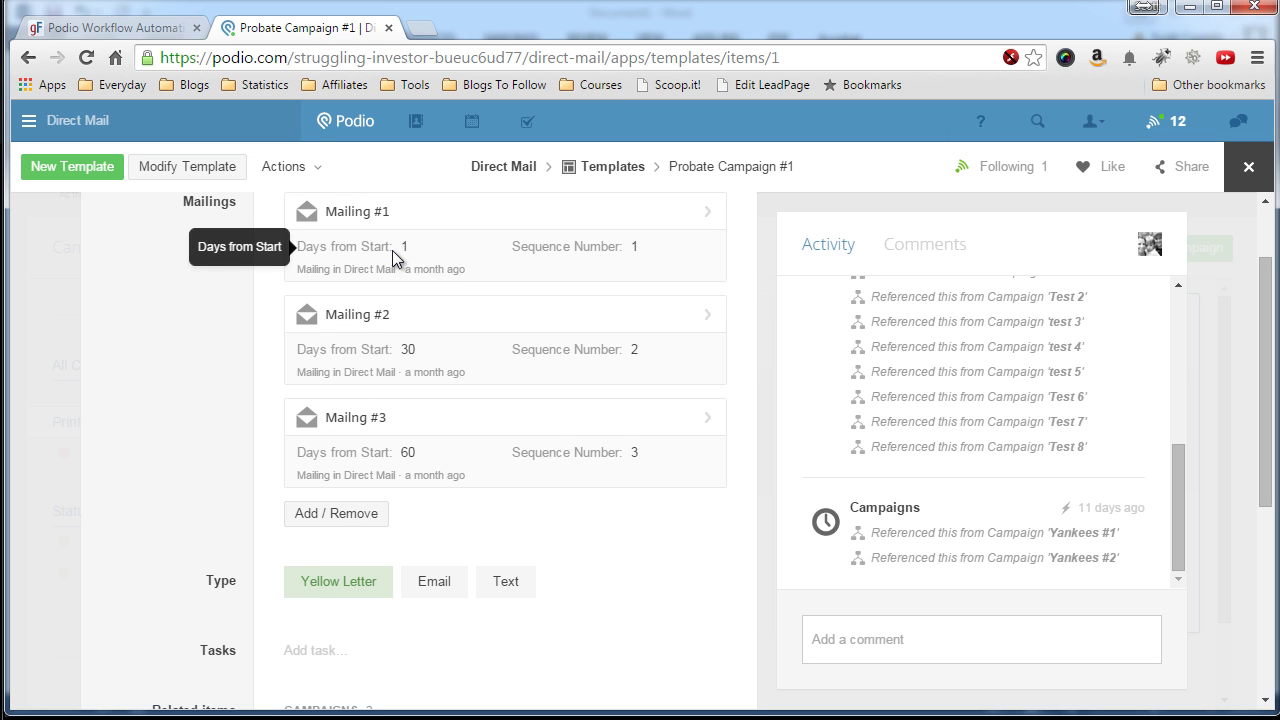
- Scroll through the Word flow outline to compare it with the template
key(alt+Tab)
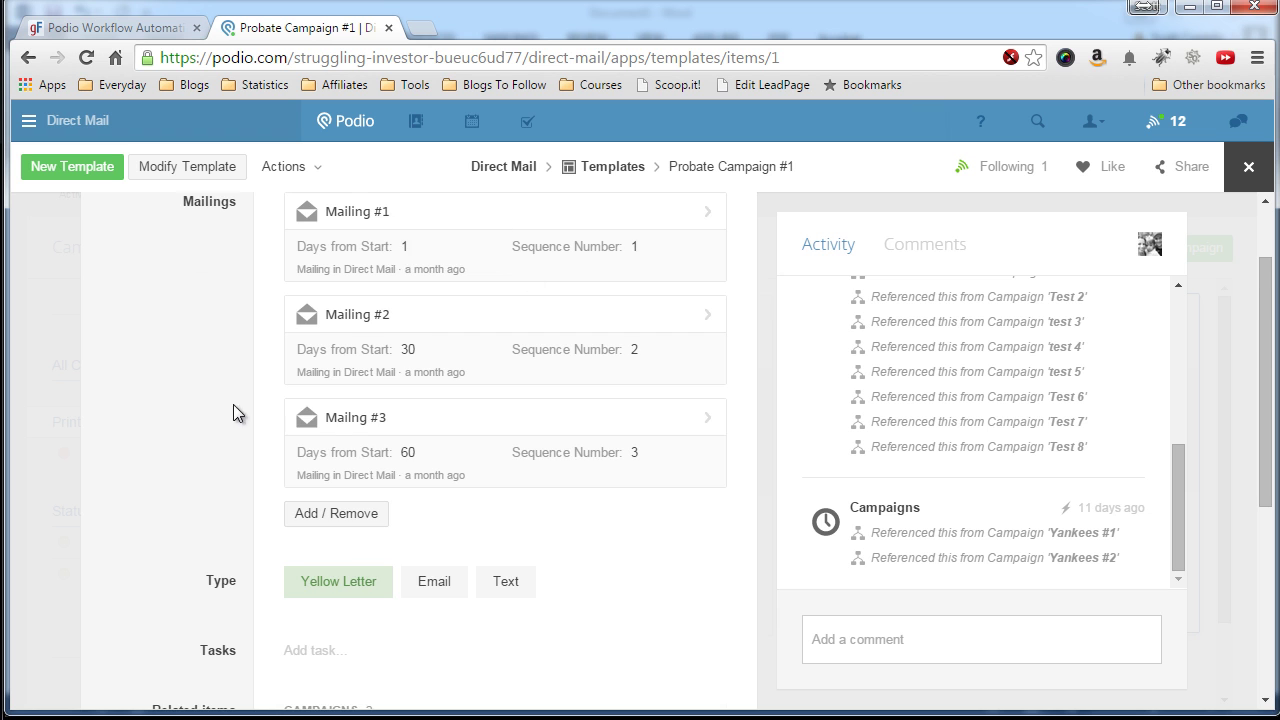
scroll(220, 405, down, 3)
scroll(171, 407, up, 1)
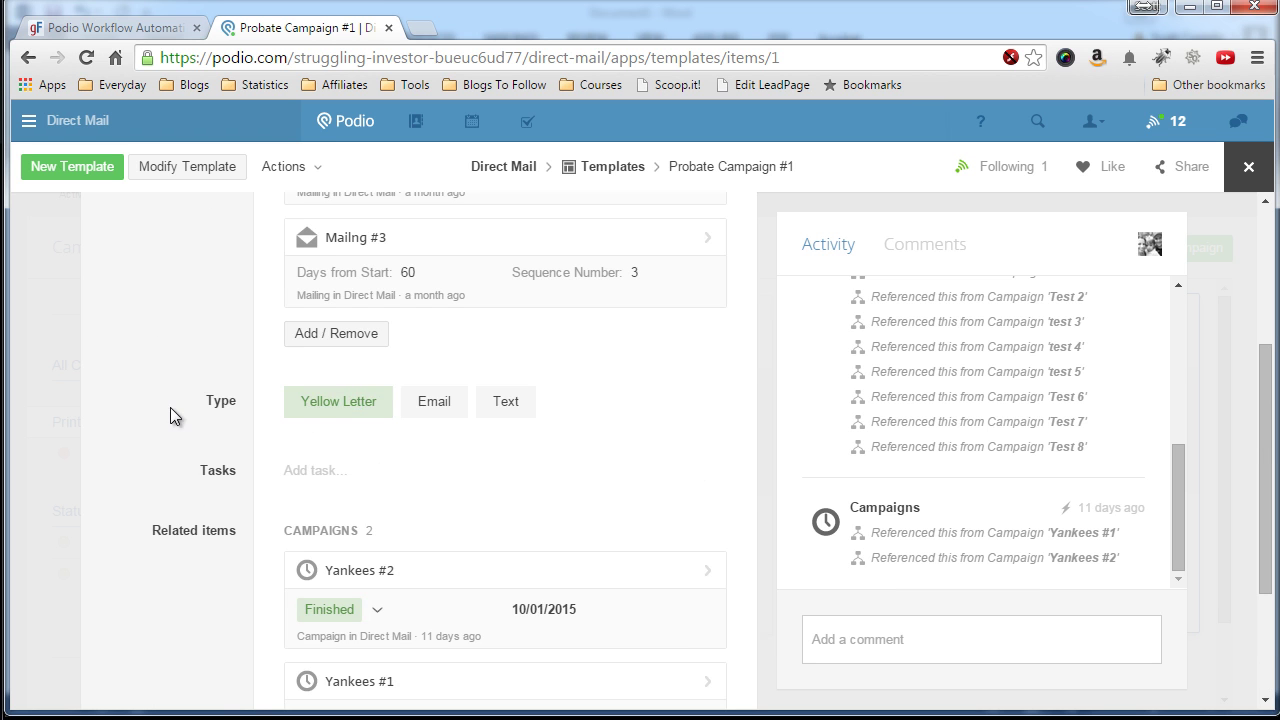
scroll(260, 235, up, 3)
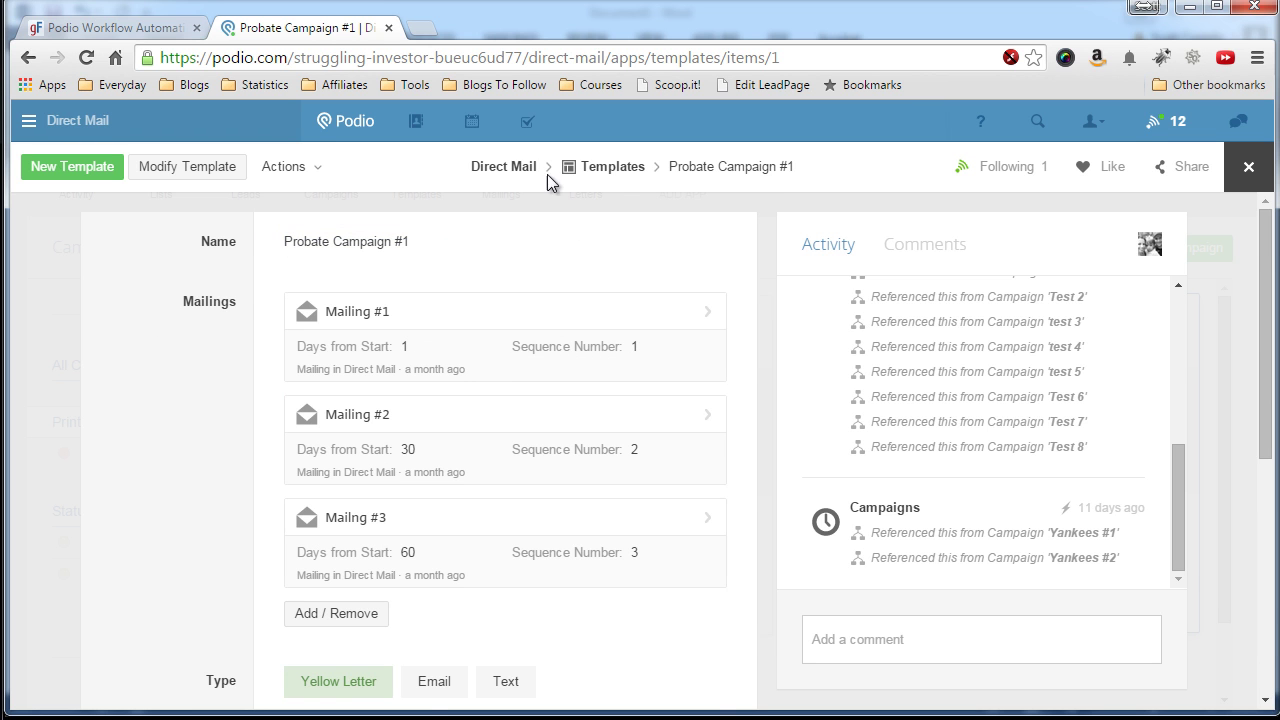
- Reopen Yankees #1 and show the mailing-1, mailing-2 and mailing-3 PDFs under Files
click(1248, 170)
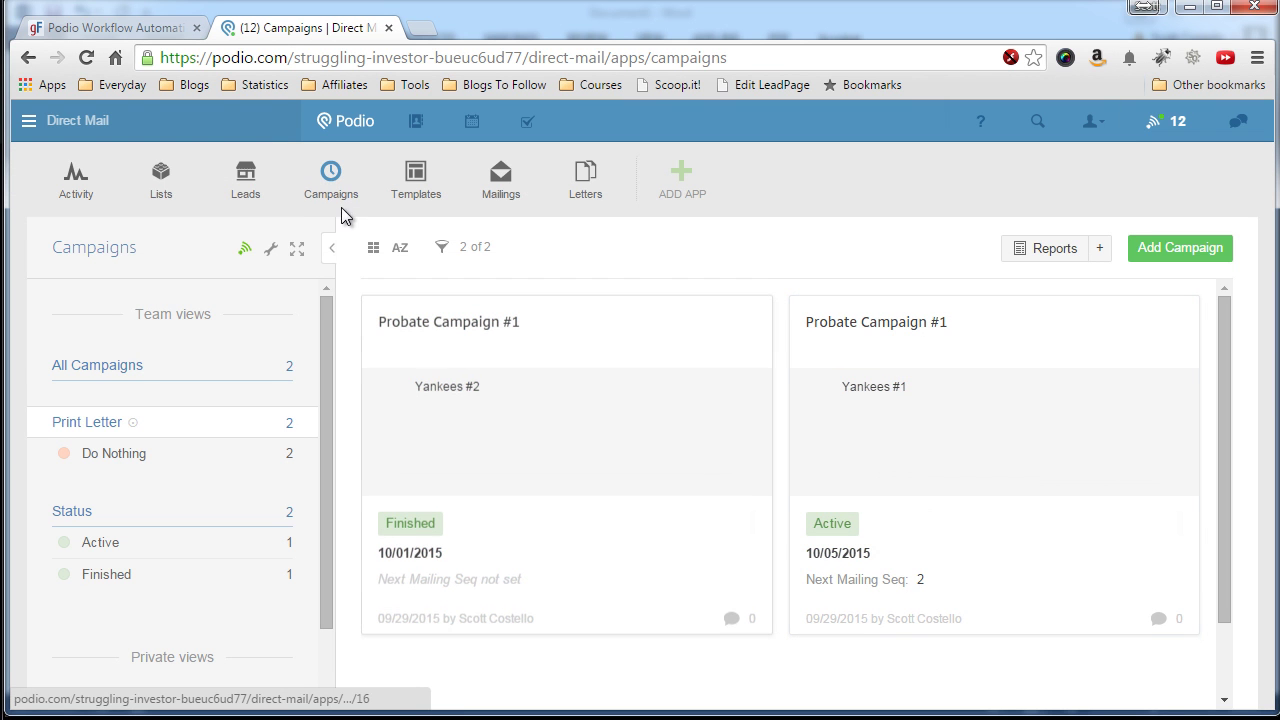
click(340, 199)
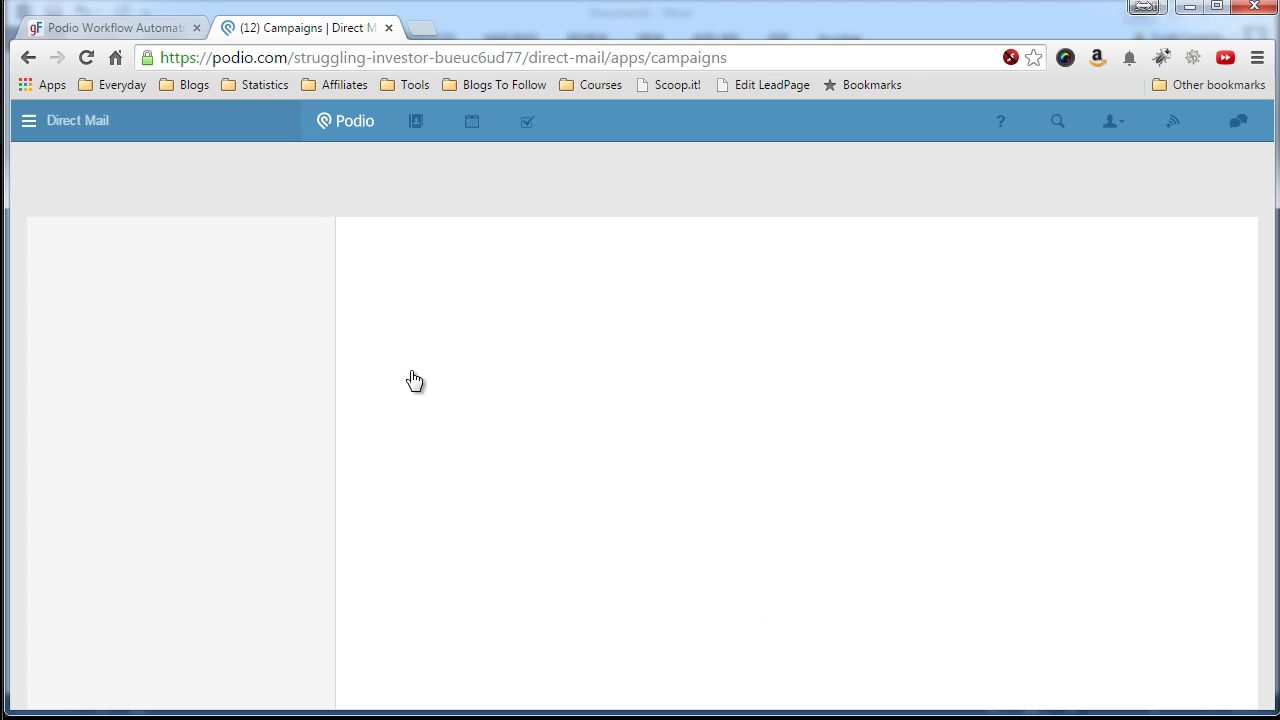
click(909, 416)
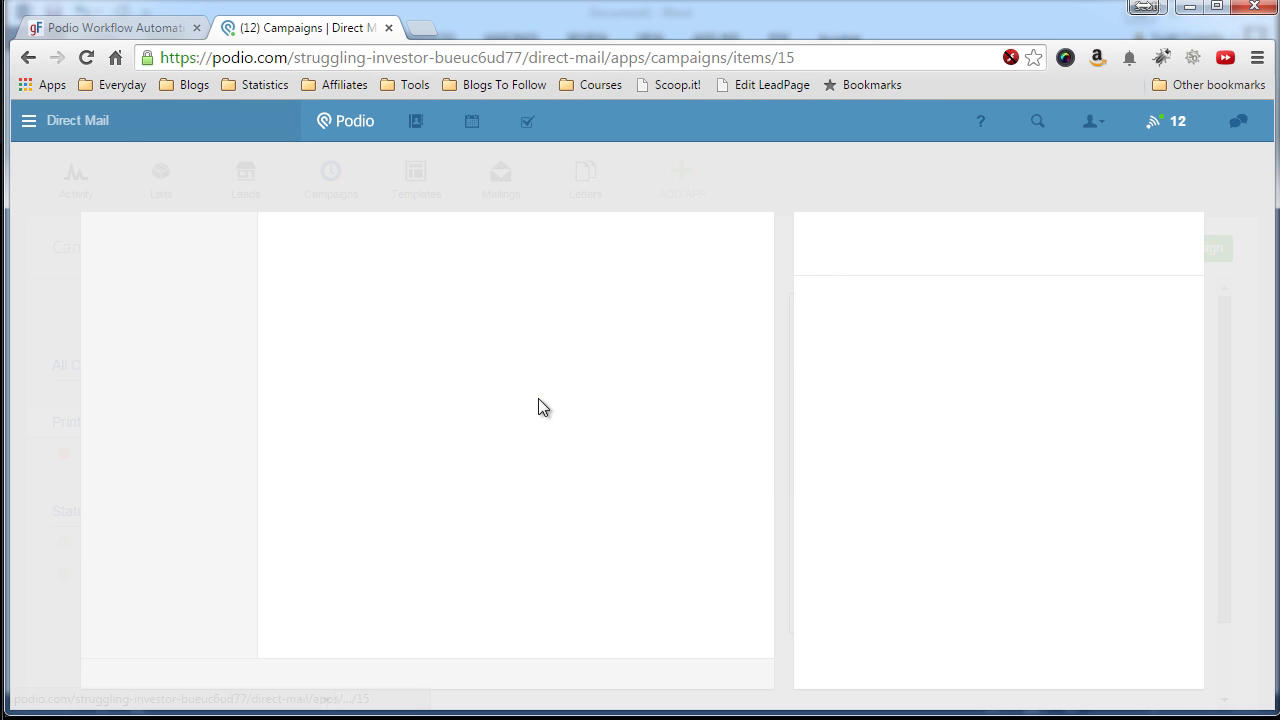
scroll(447, 420, down, 3)
scroll(447, 420, down, 1)
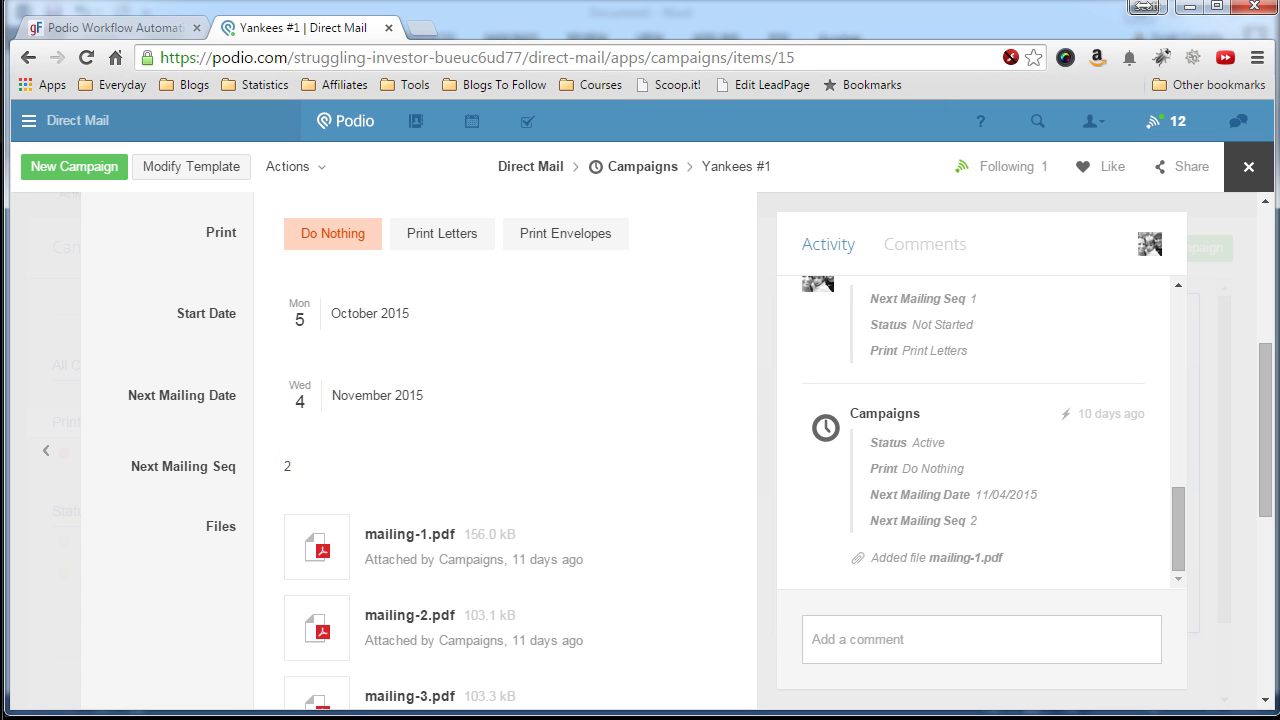
- Point out the word Letter in the outline's action step 3, then return to the campaign
key(alt+Tab)
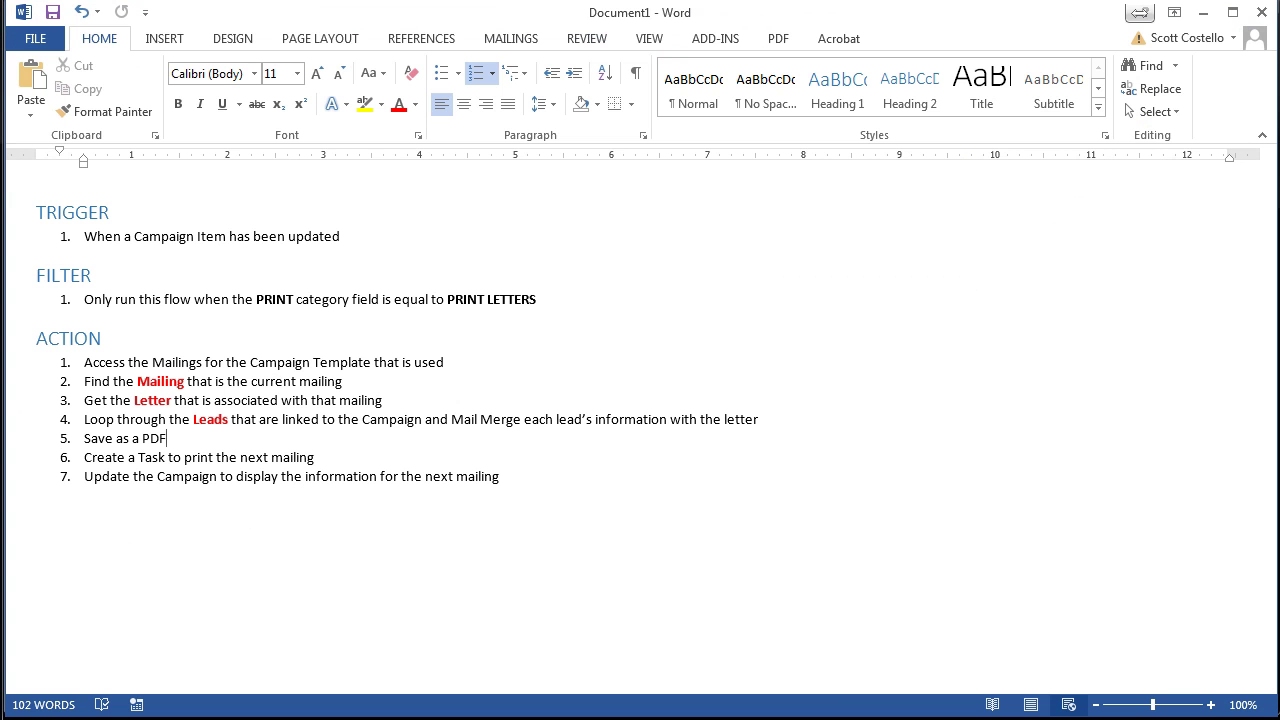
click(165, 403)
key(alt+Tab)
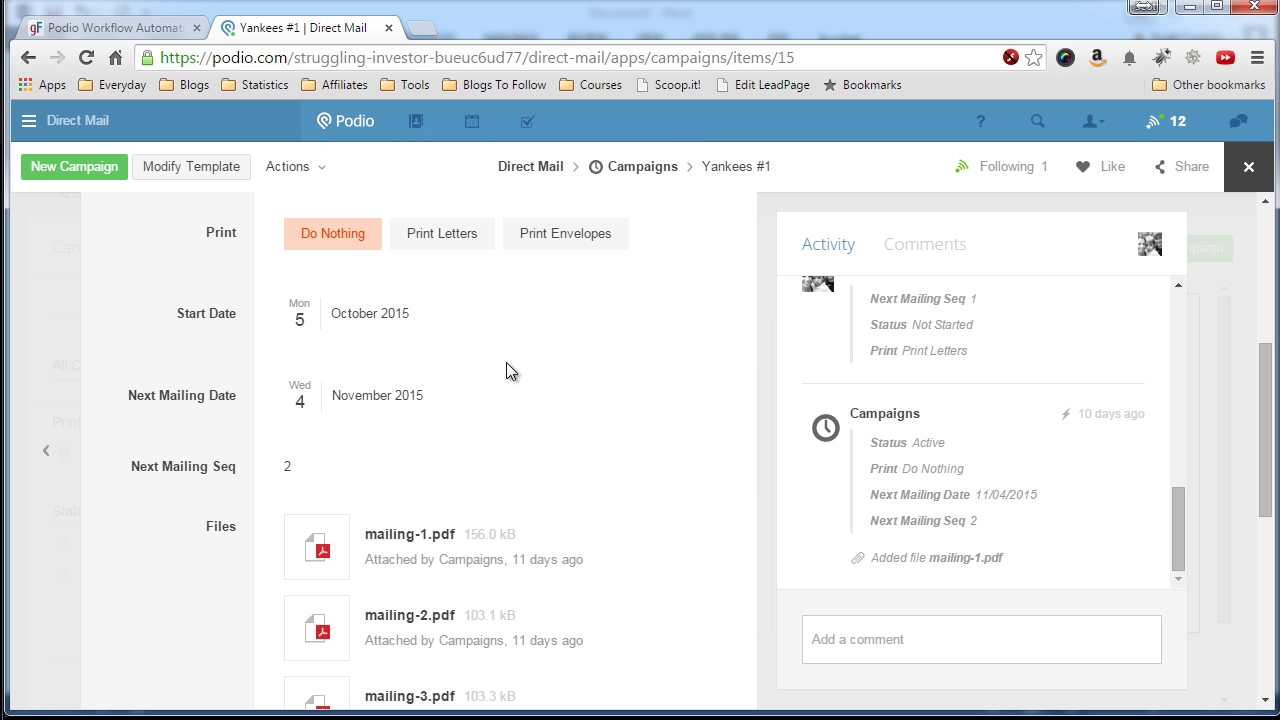
scroll(506, 370, up, 4)
- Open Probate Letter #2 via Probate Campaign #1's Mailing #2 to view its merge fields
click(503, 398)
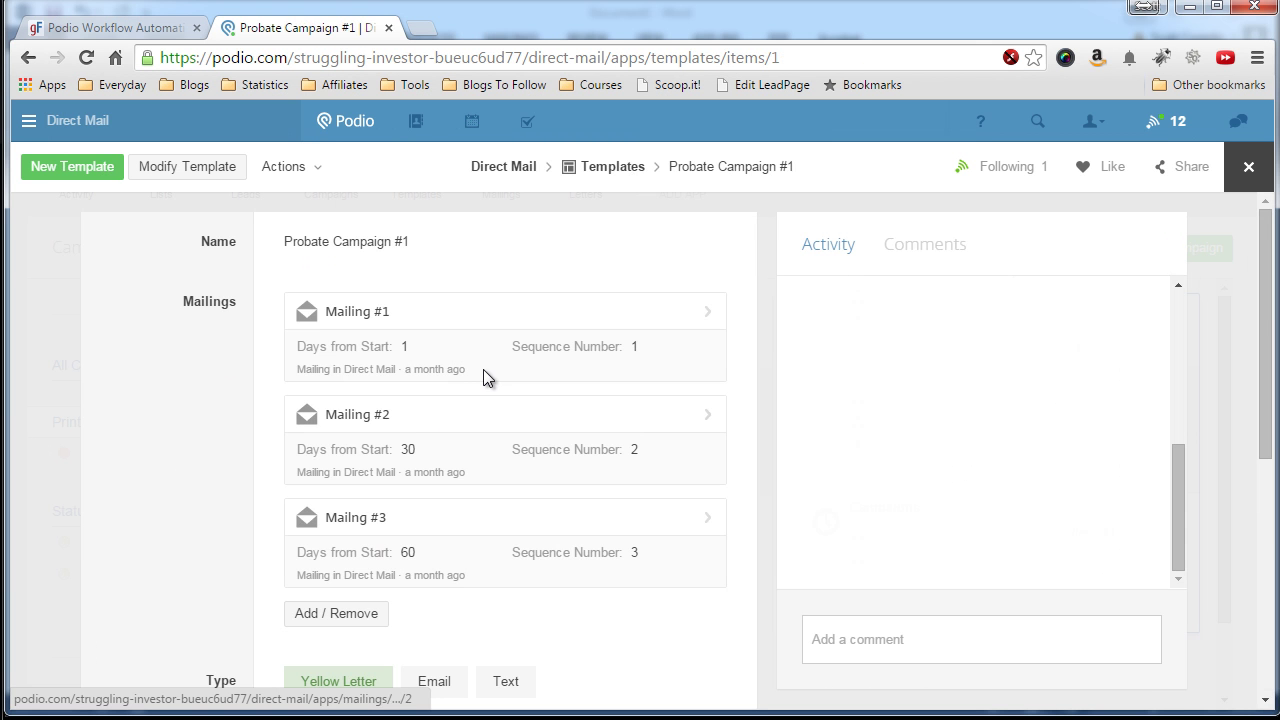
scroll(231, 343, down, 1)
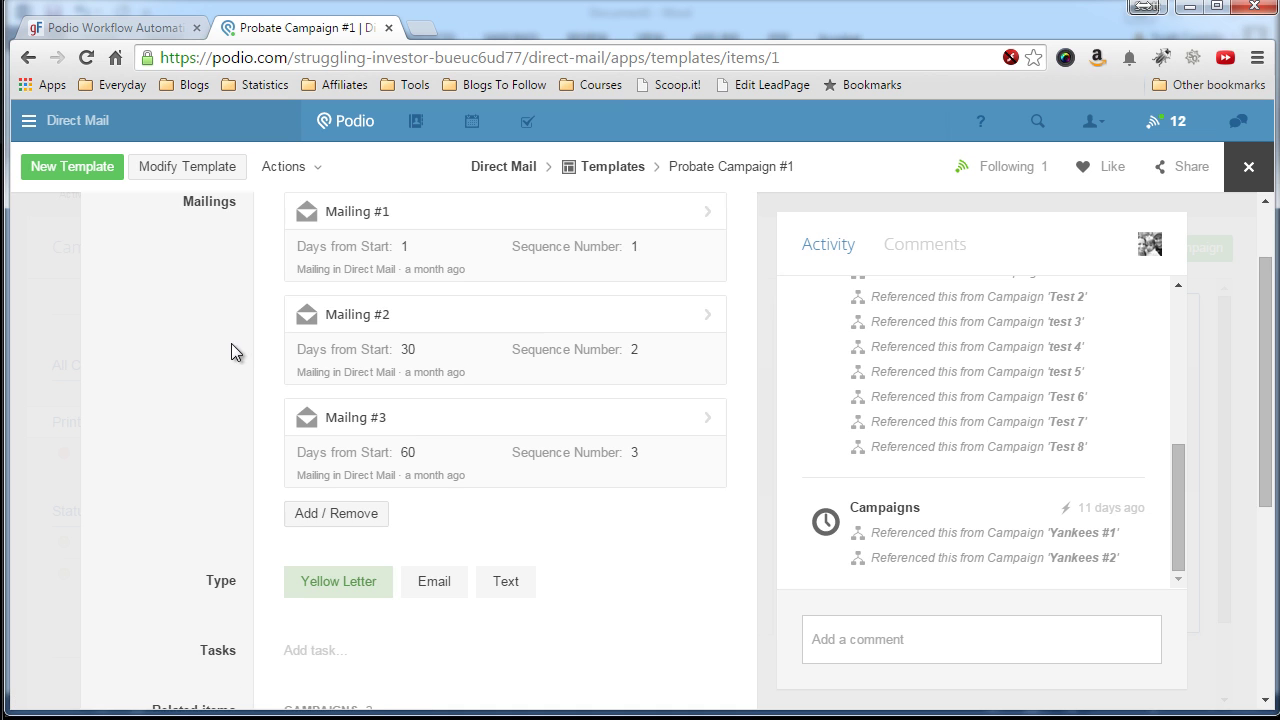
click(517, 323)
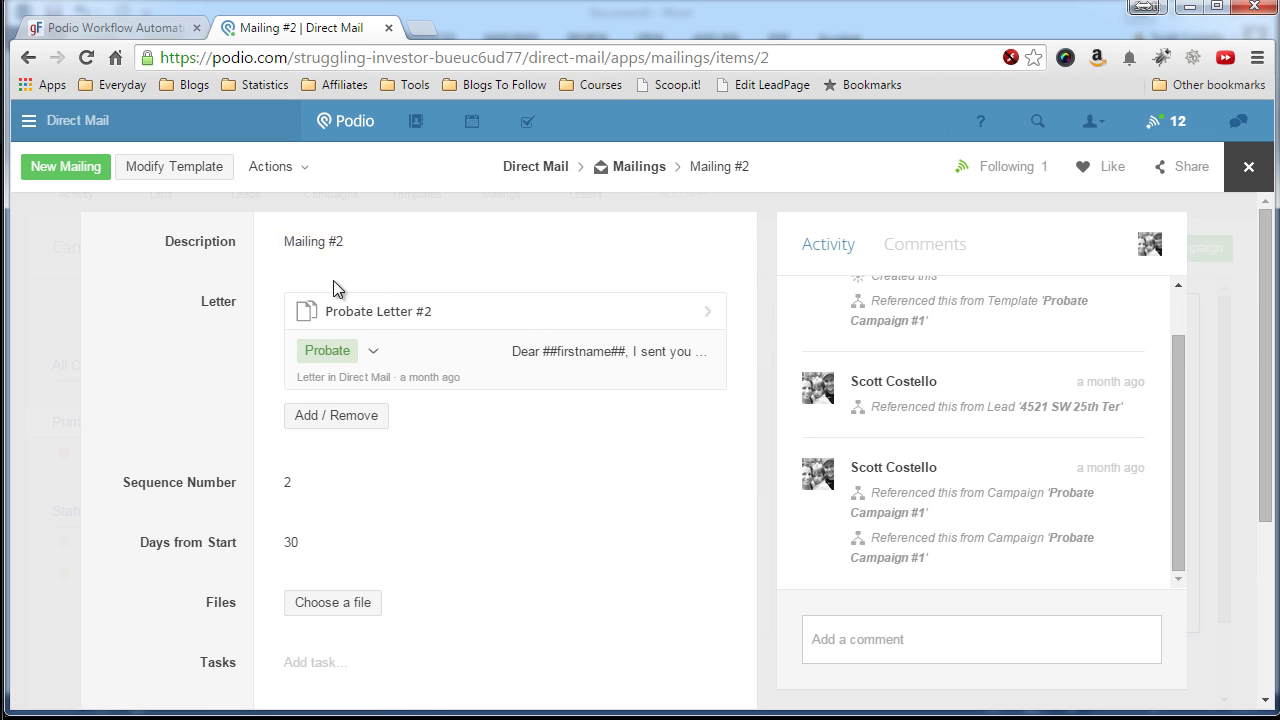
click(413, 315)
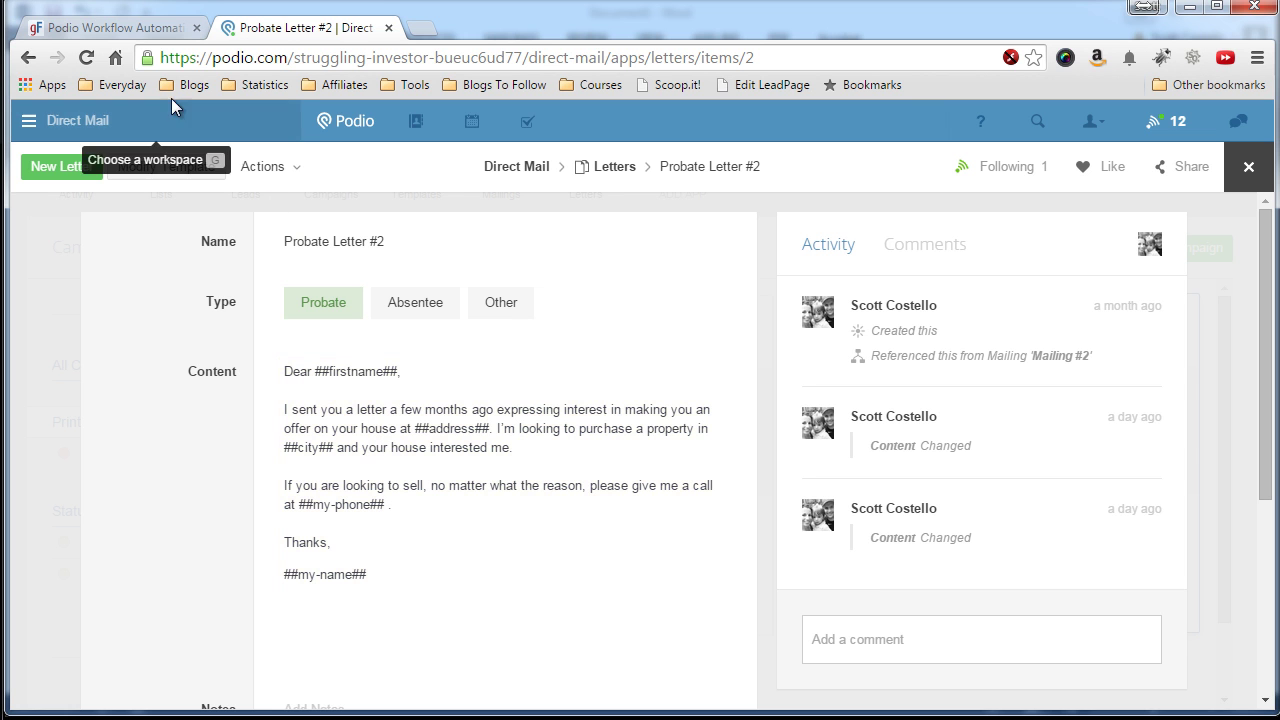
key(alt+Tab)
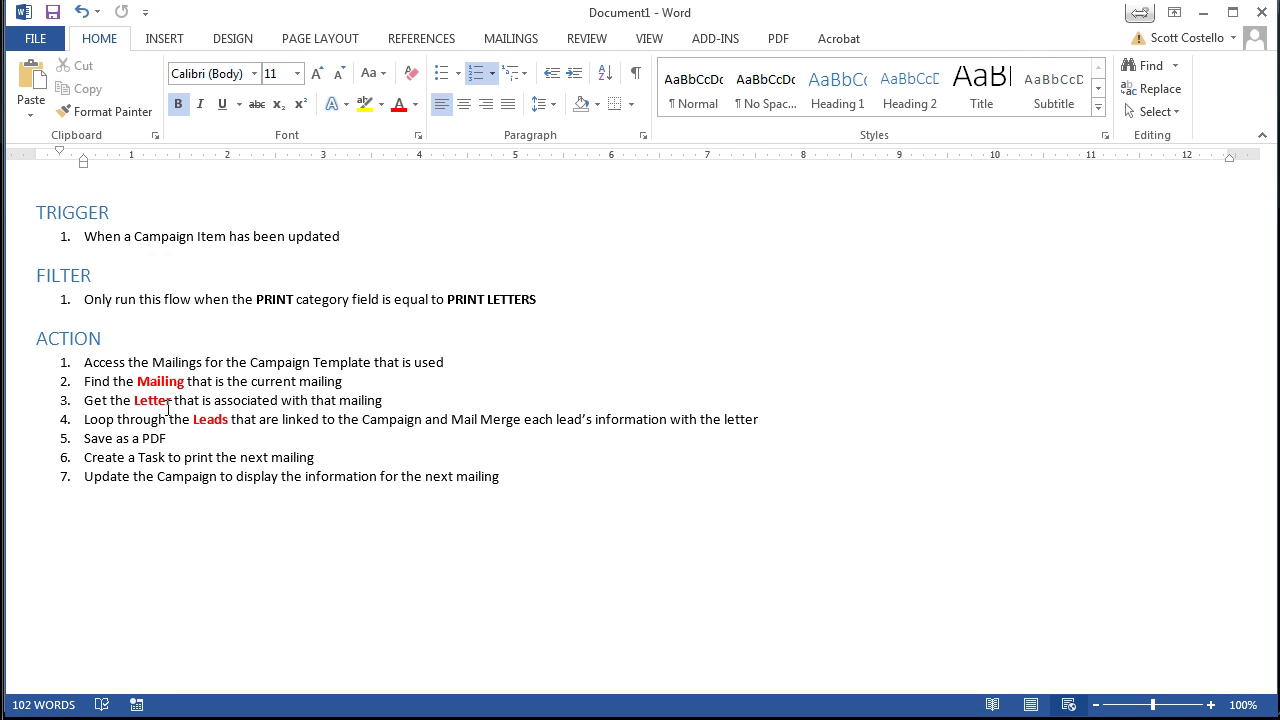
drag(84, 419, 455, 419)
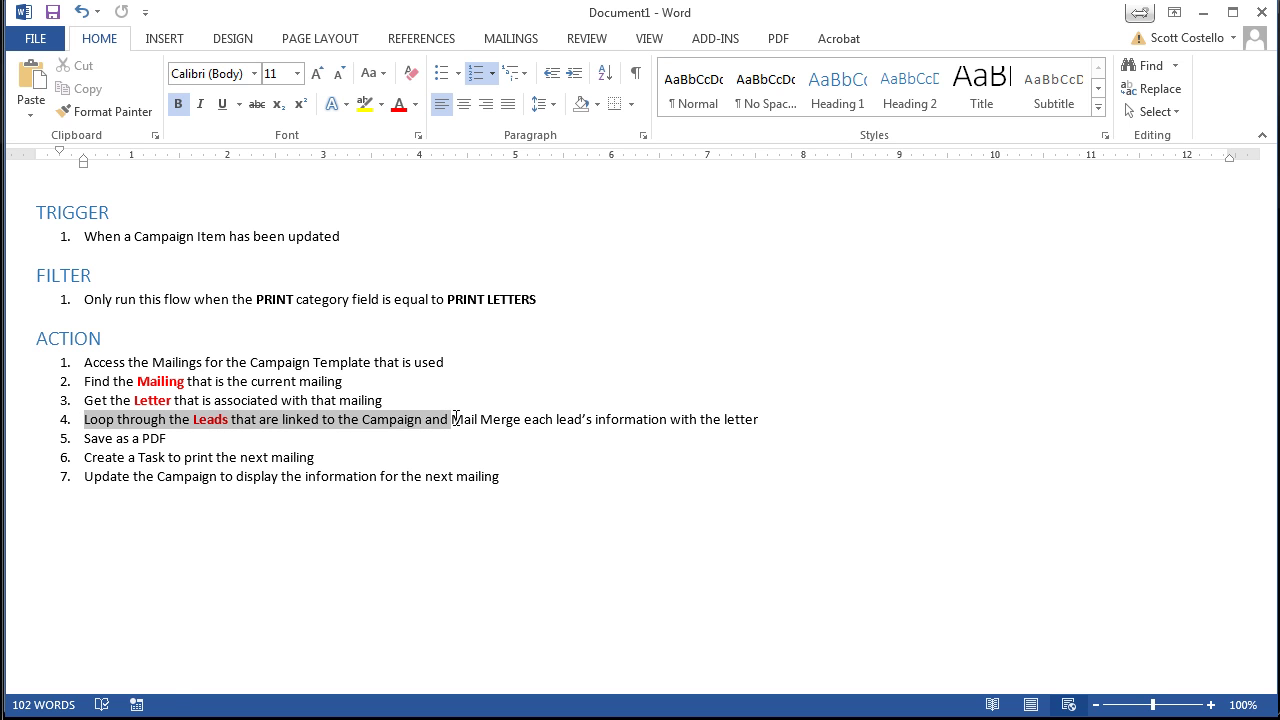
key(alt+Tab)
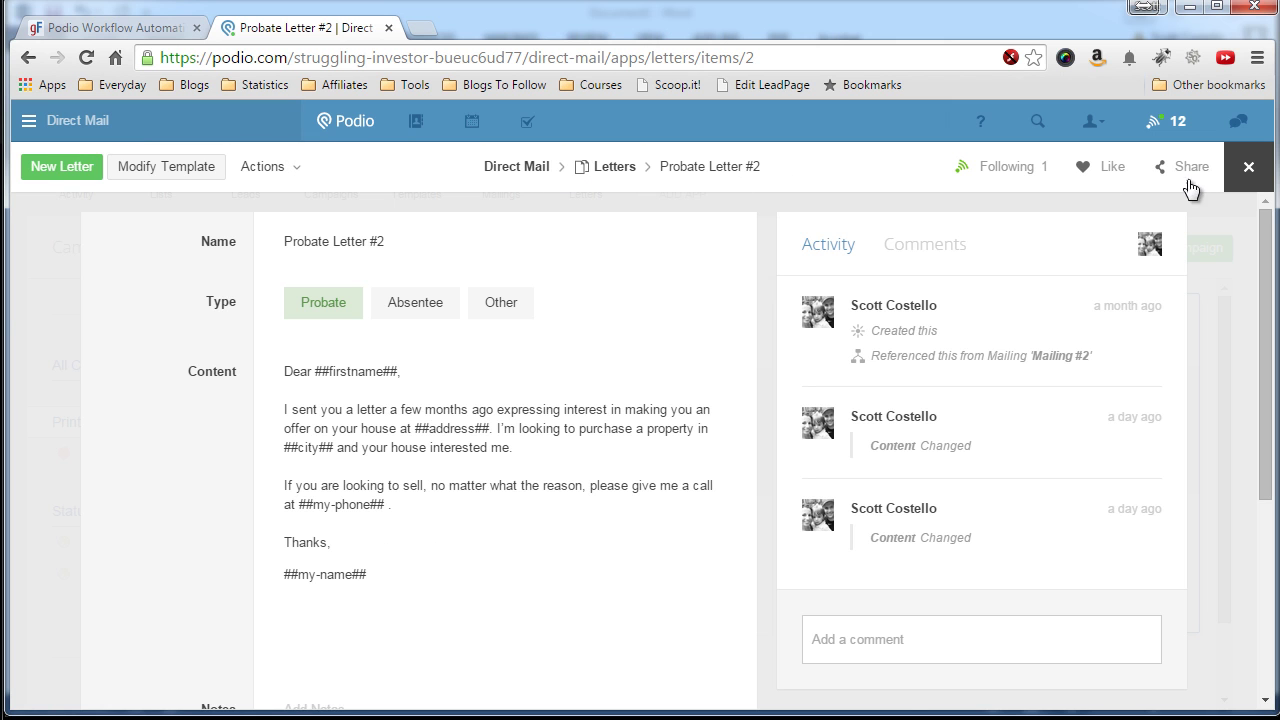
- Open the Yankees #1 campaign and scroll to its 200 related leads, then return to Word
click(1244, 176)
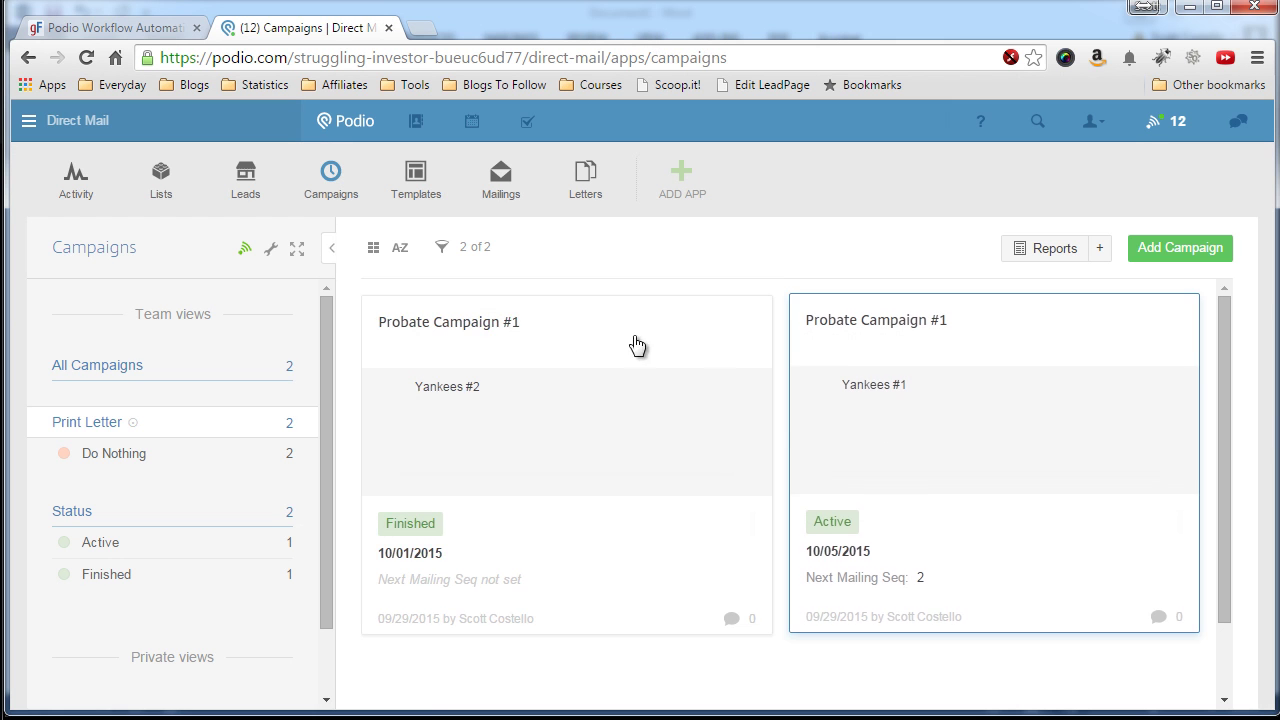
click(831, 368)
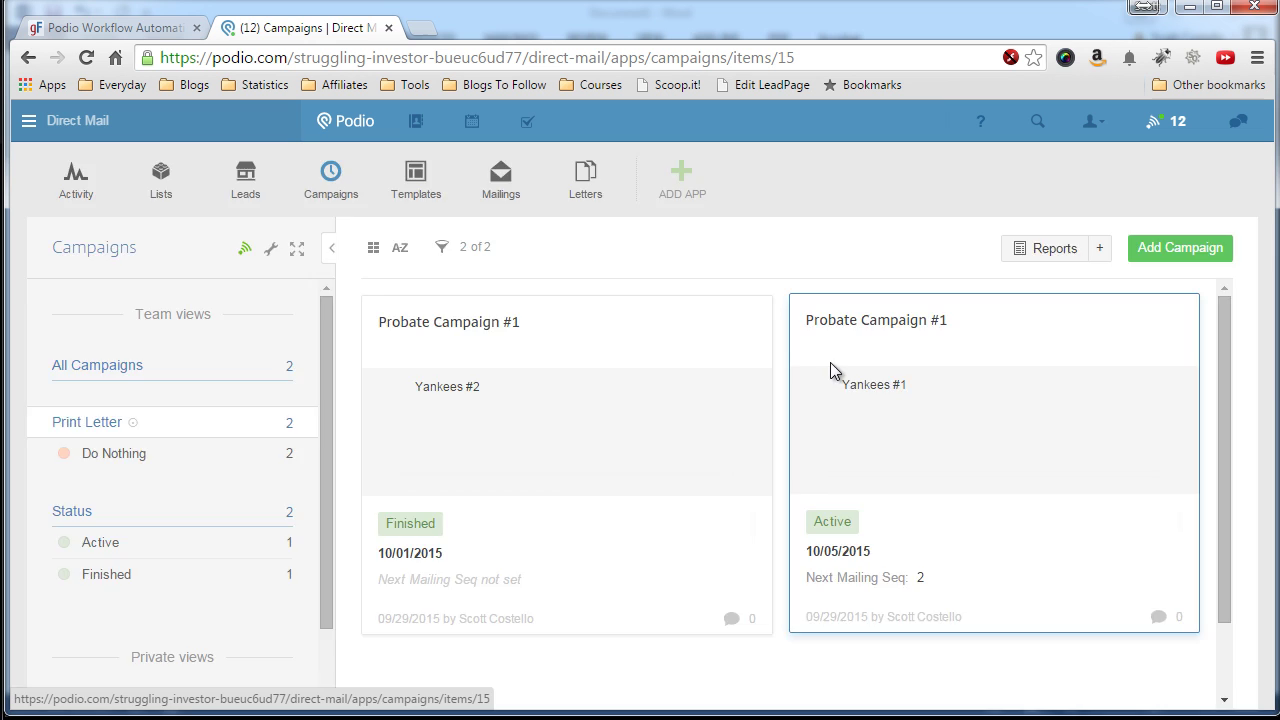
scroll(250, 425, down, 9)
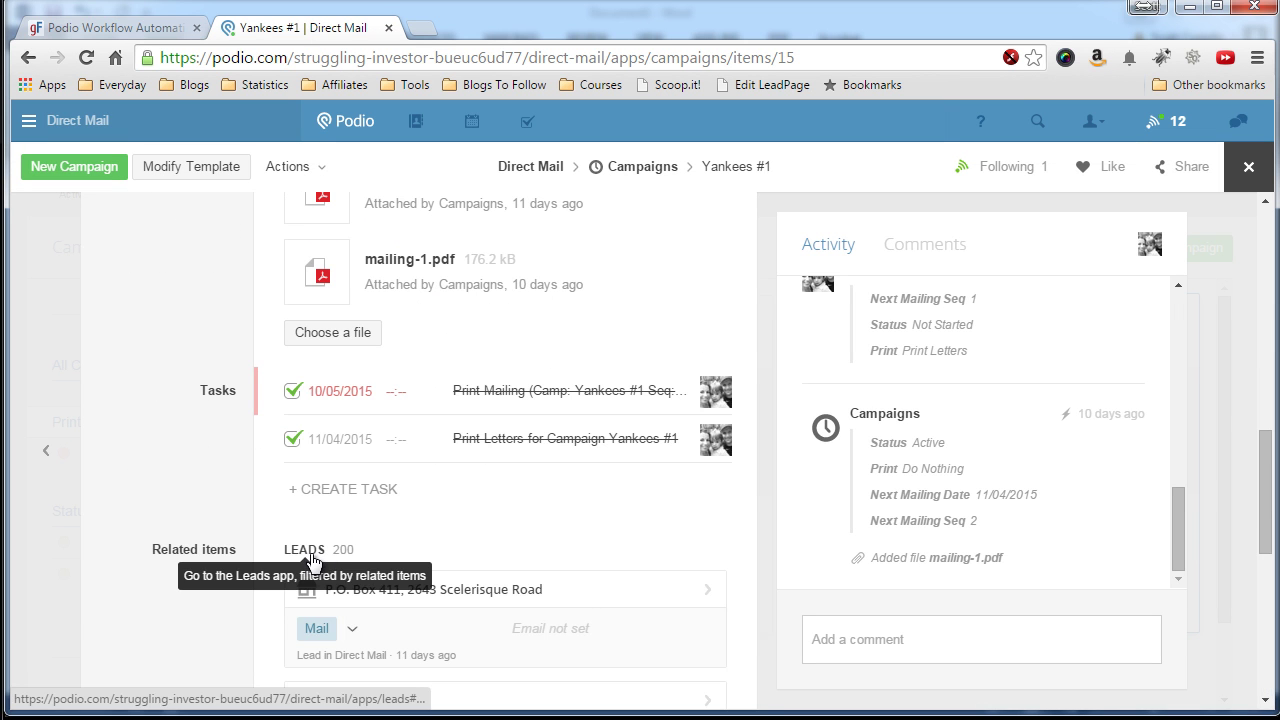
scroll(178, 485, down, 3)
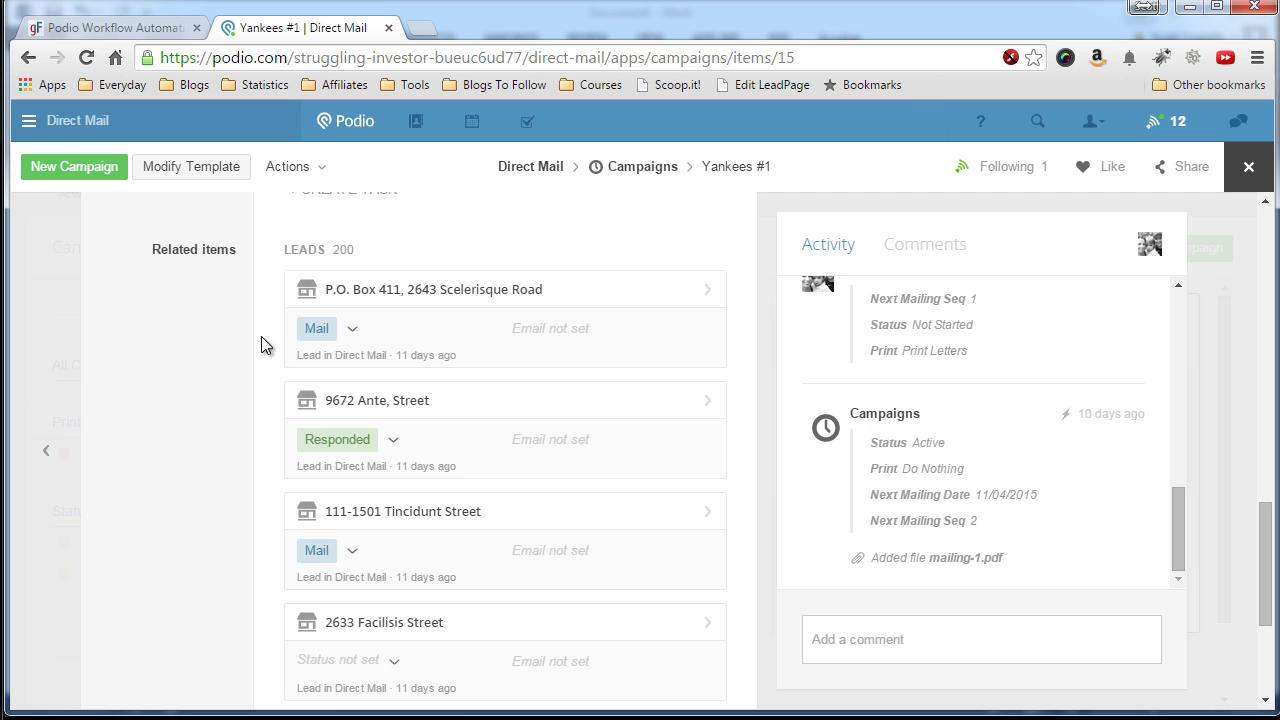
scroll(262, 347, down, 1)
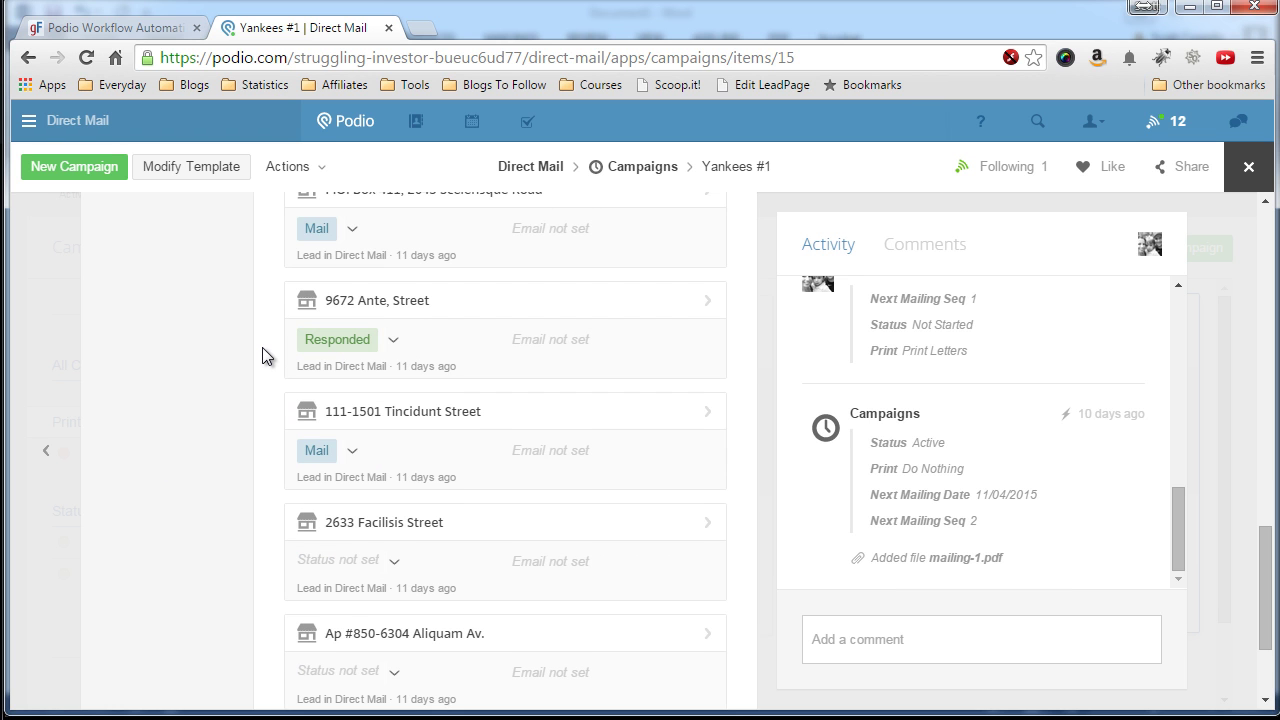
scroll(262, 356, up, 3)
scroll(262, 360, down, 1)
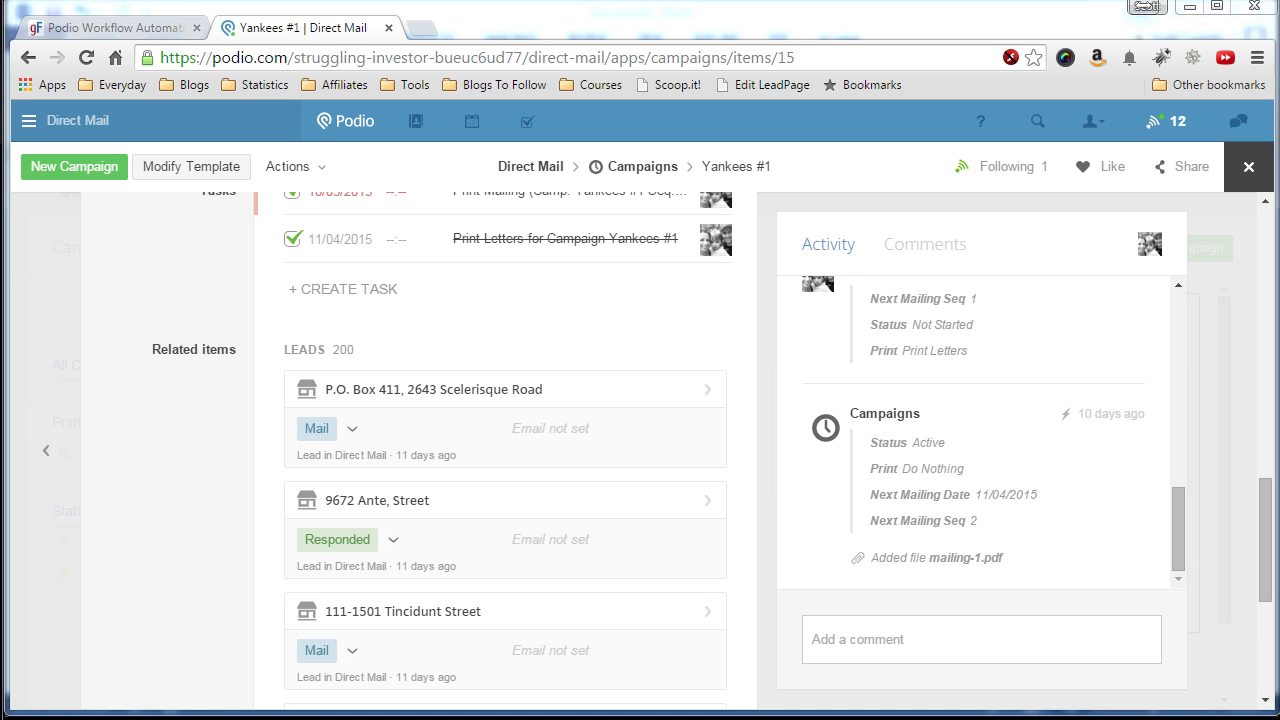
key(alt+Tab)
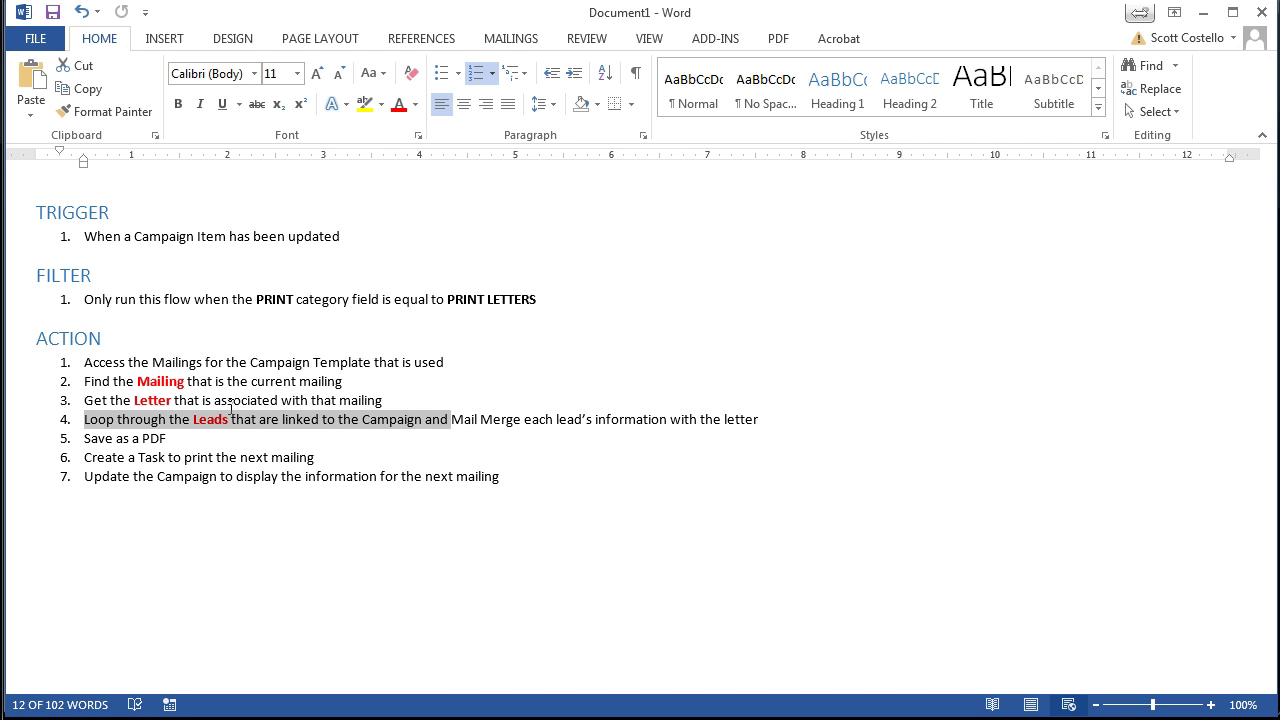
click(467, 439)
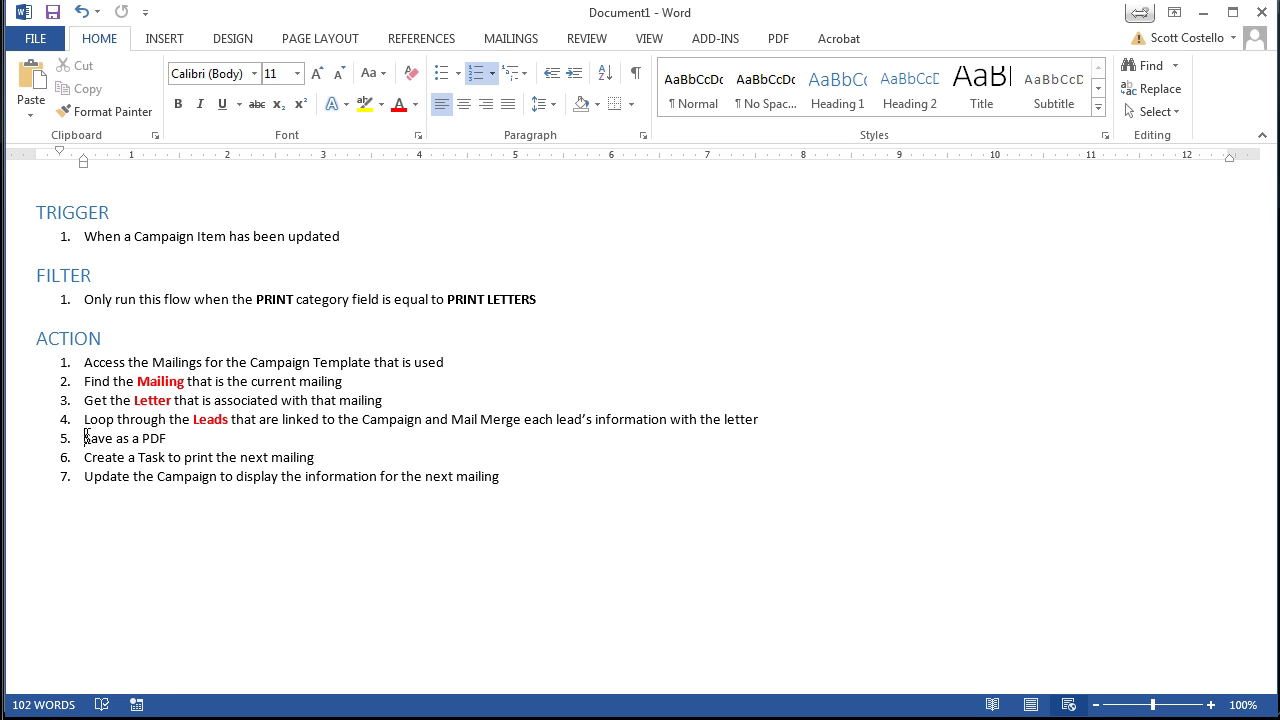
drag(84, 440, 176, 439)
click(175, 437)
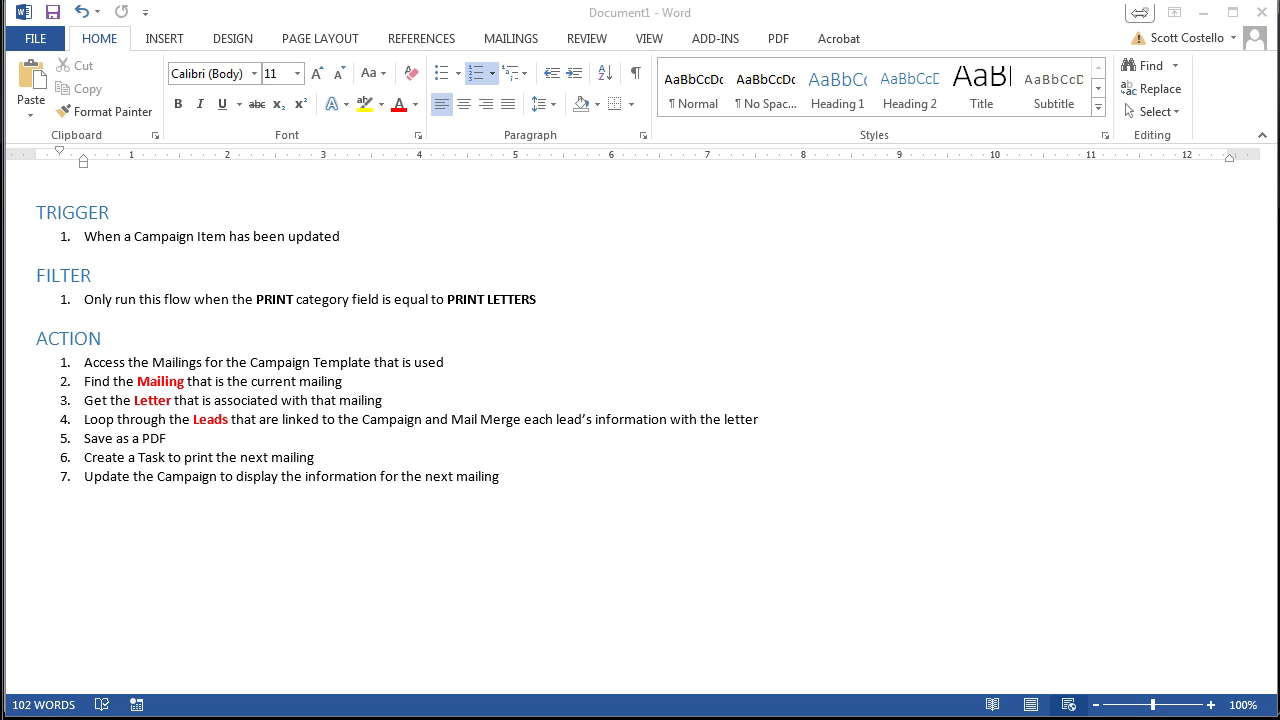
scroll(288, 453, up, 6)
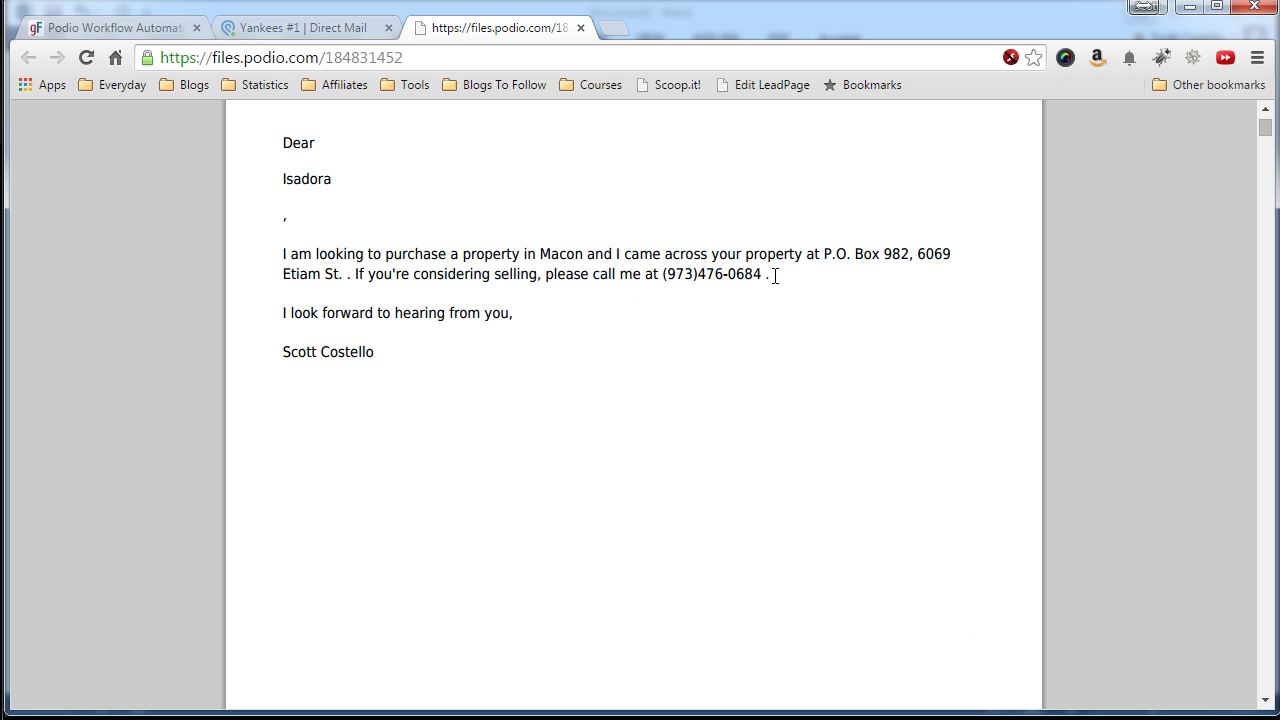
drag(762, 274, 656, 276)
drag(822, 254, 957, 247)
click(726, 278)
drag(664, 274, 766, 274)
click(316, 352)
mouse_move(1265, 130)
mouse_down()
mouse_move(1269, 528)
mouse_move(1266, 124)
mouse_up()
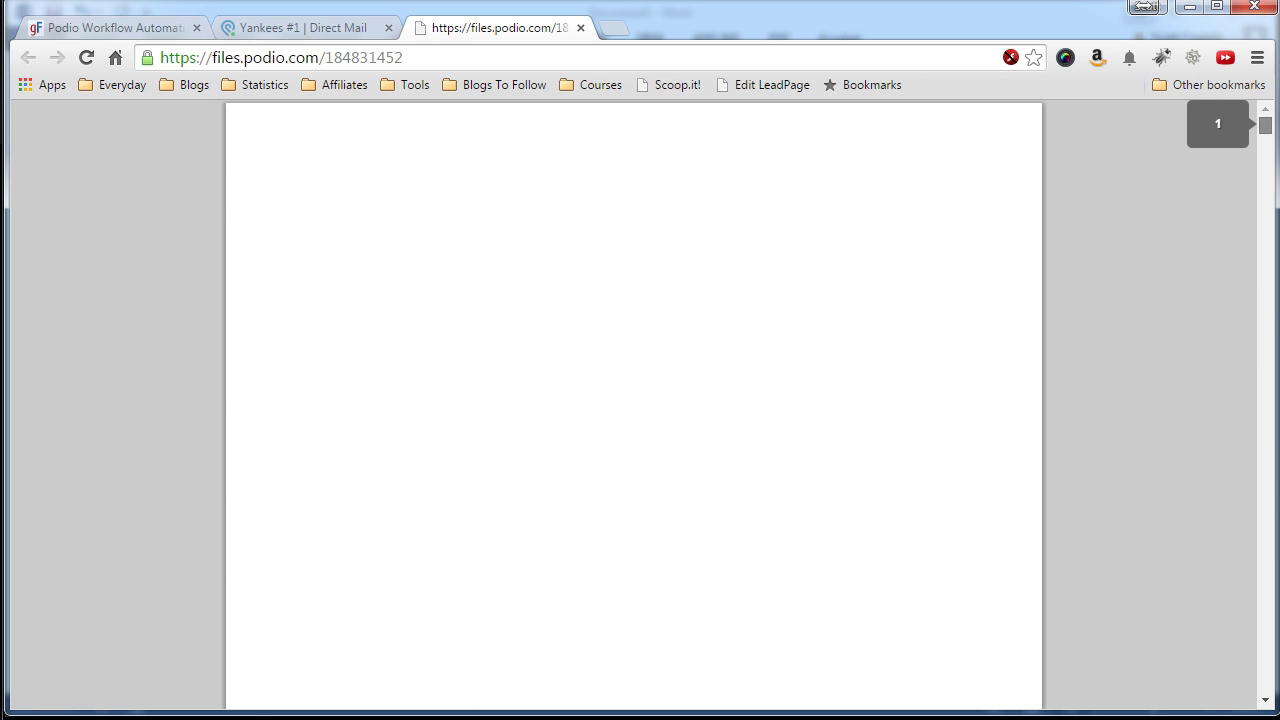
click(580, 27)
key(alt+Tab)
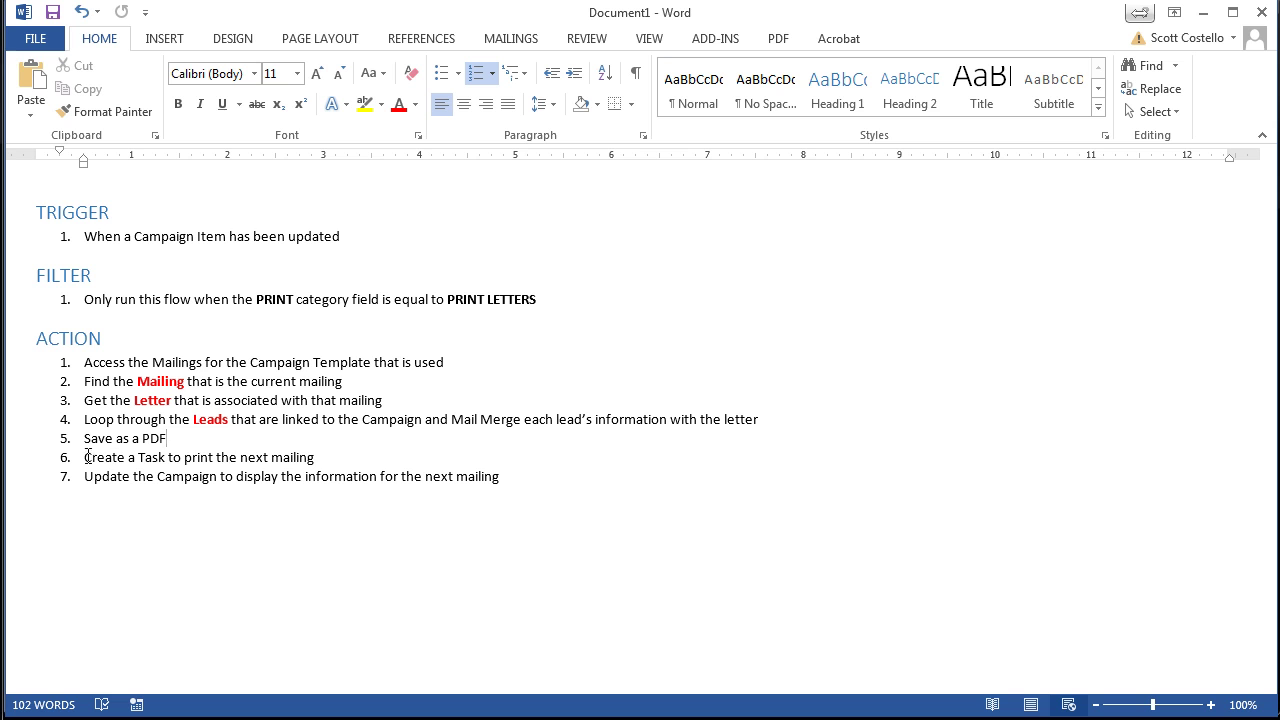
mouse_move(88, 457)
mouse_down()
mouse_move(320, 460)
mouse_move(86, 457)
mouse_up()
click(315, 457)
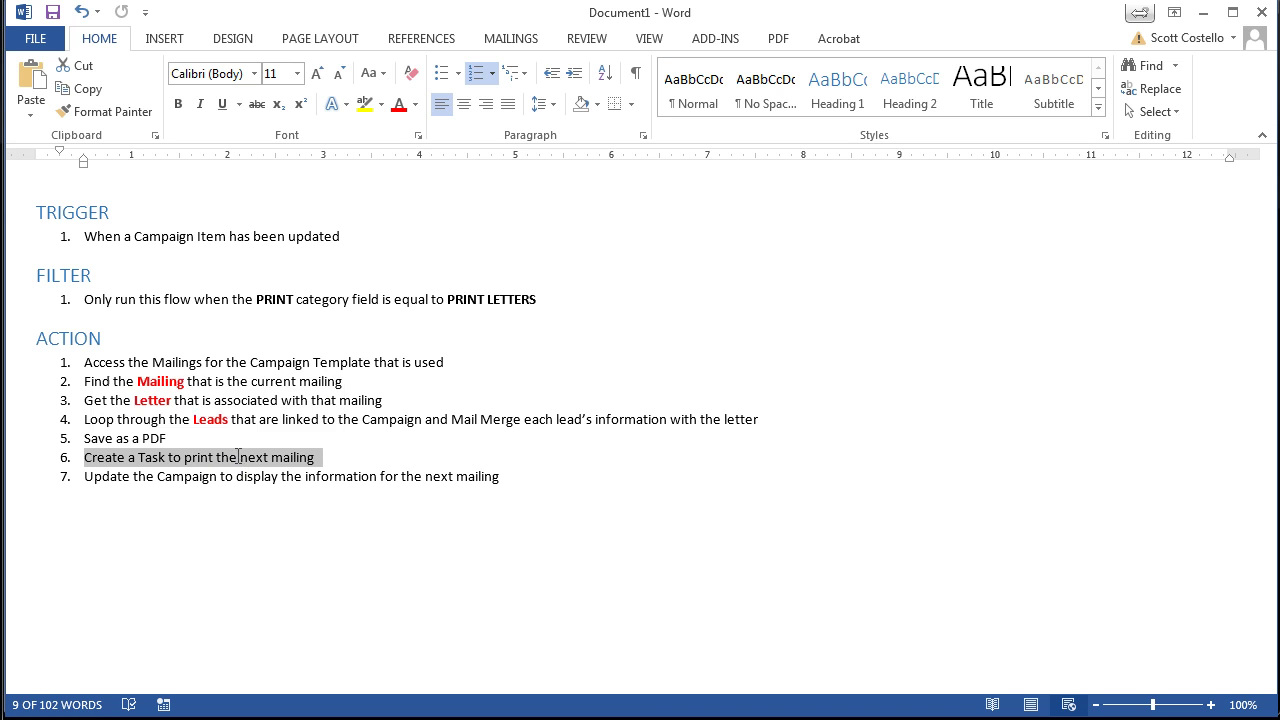
click(296, 460)
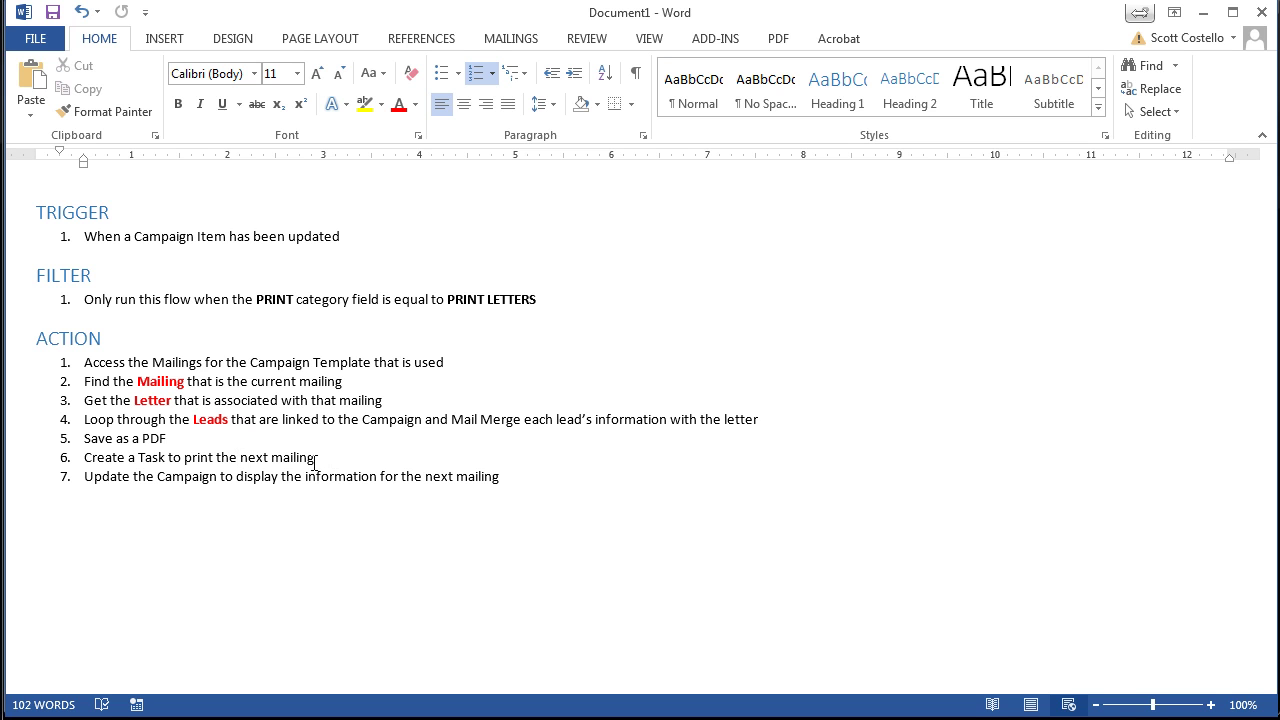
drag(84, 480, 496, 481)
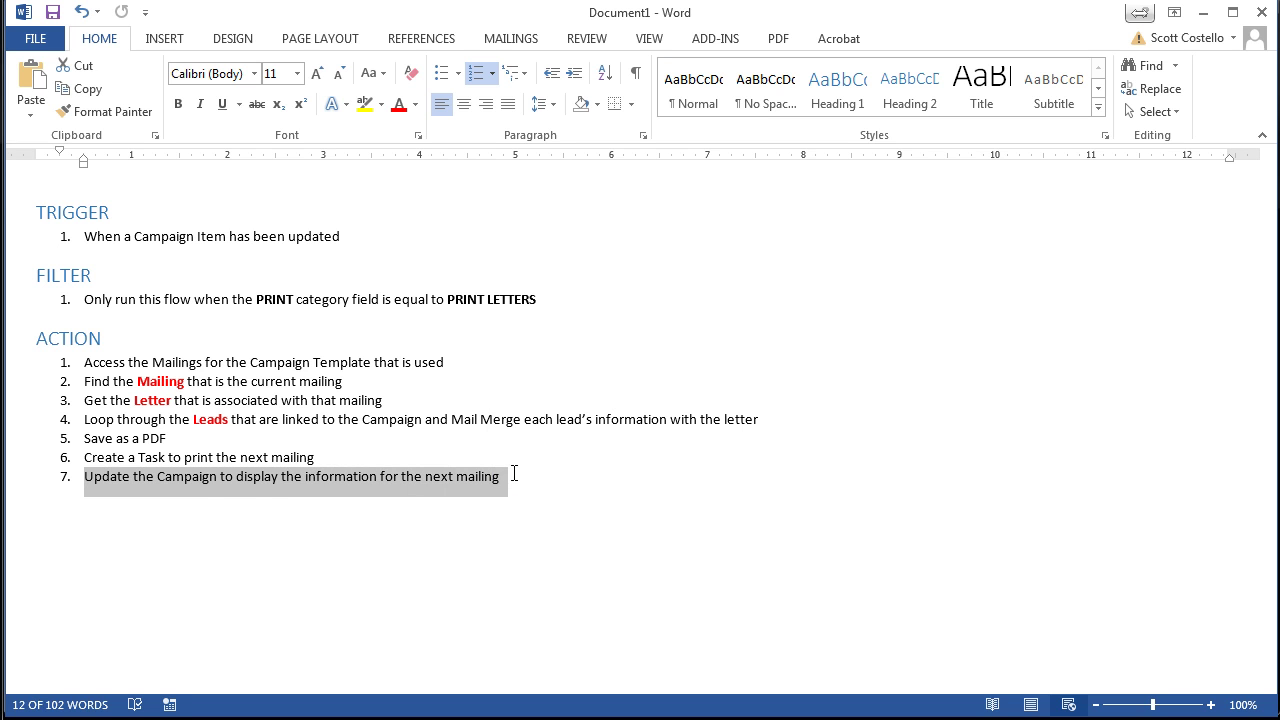
click(514, 474)
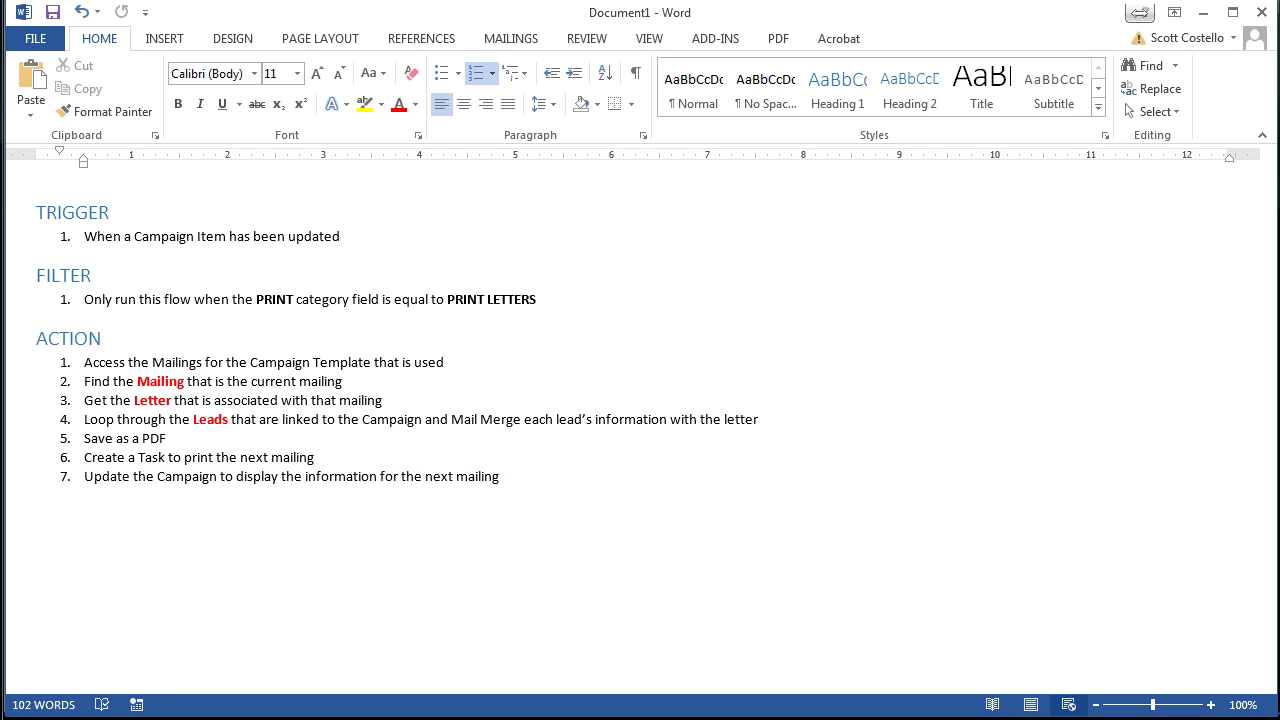
key(alt+Tab)
- Scroll through Yankees #1's Print, dates and Files fields, then close the record
scroll(432, 317, up, 3)
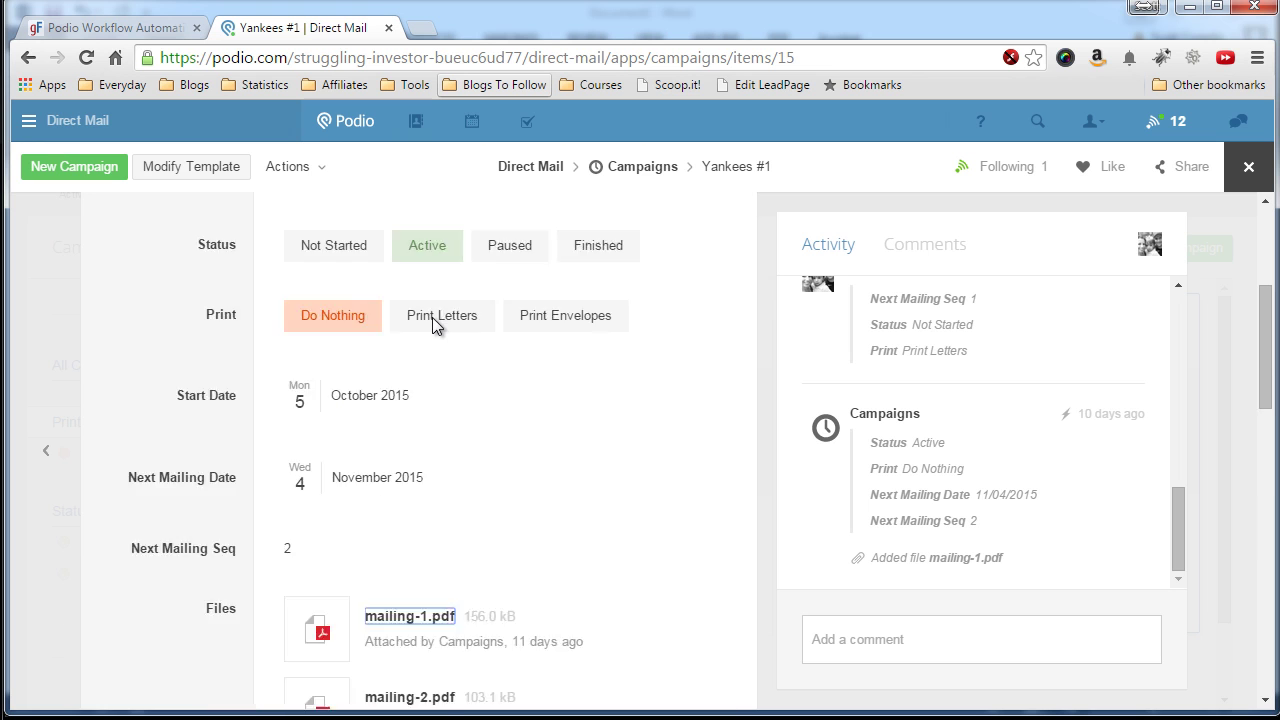
scroll(400, 360, up, 2)
scroll(300, 430, down, 2)
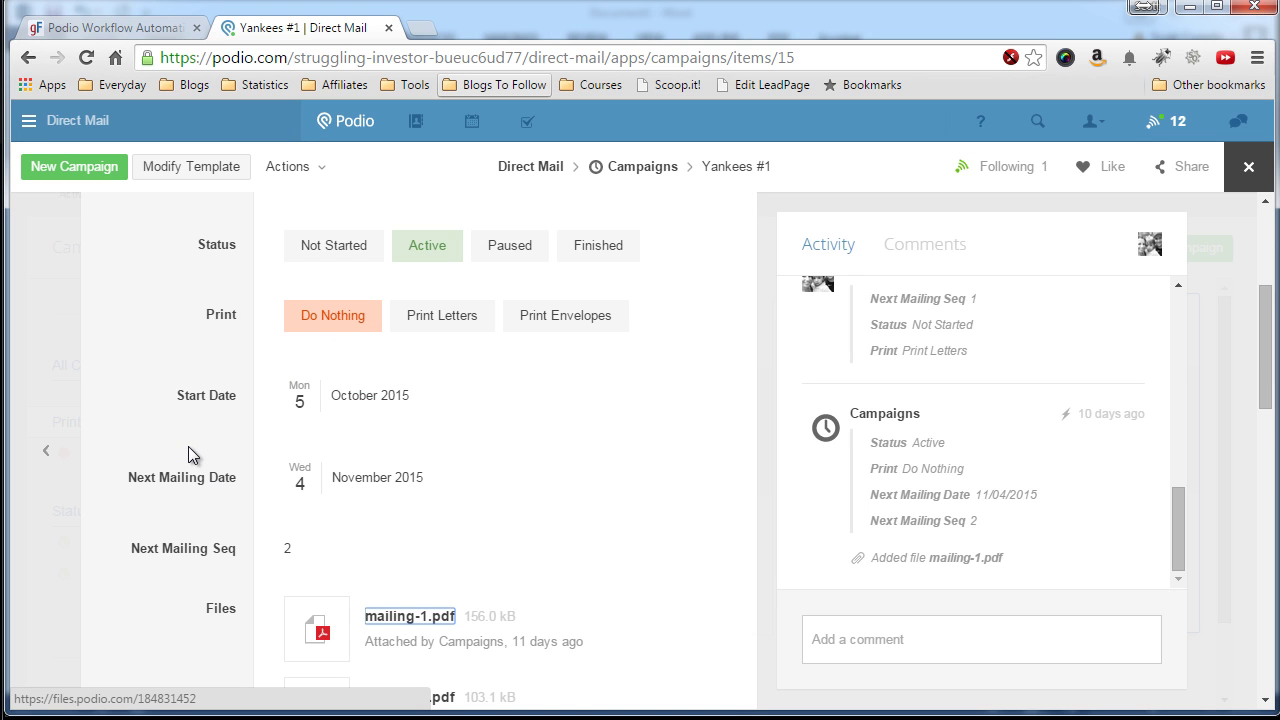
scroll(190, 450, down, 1)
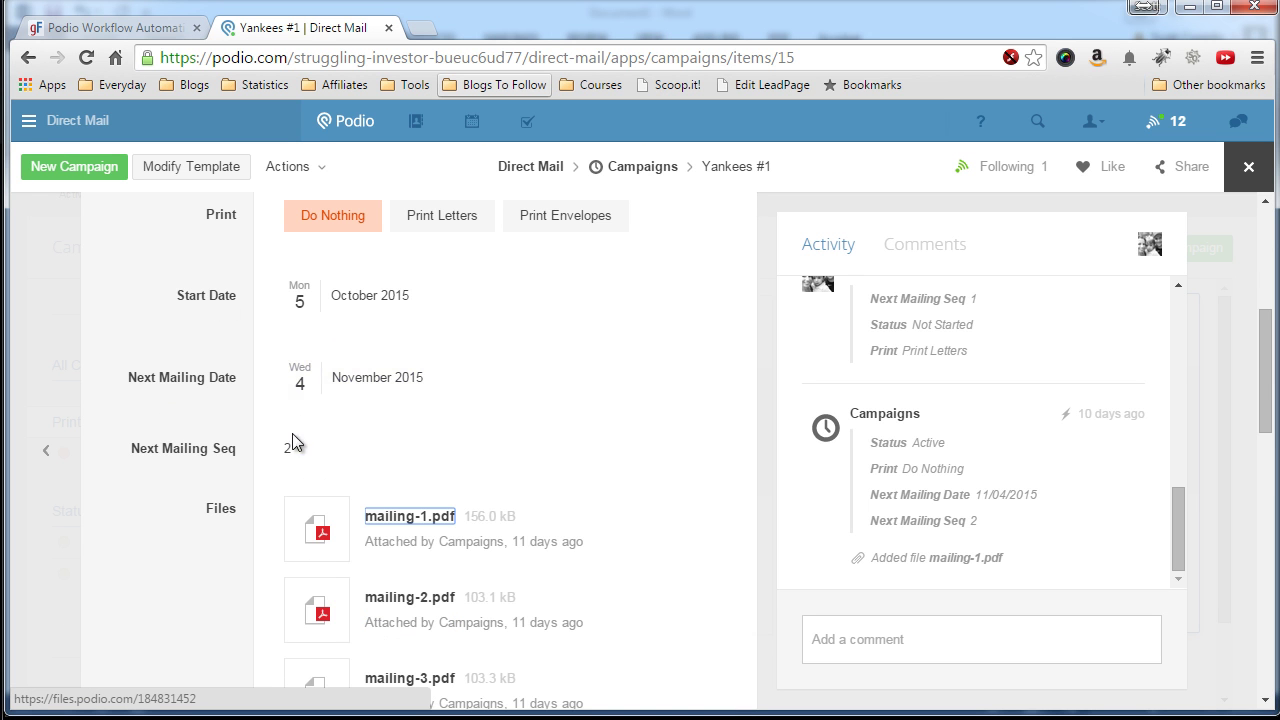
scroll(121, 453, down, 3)
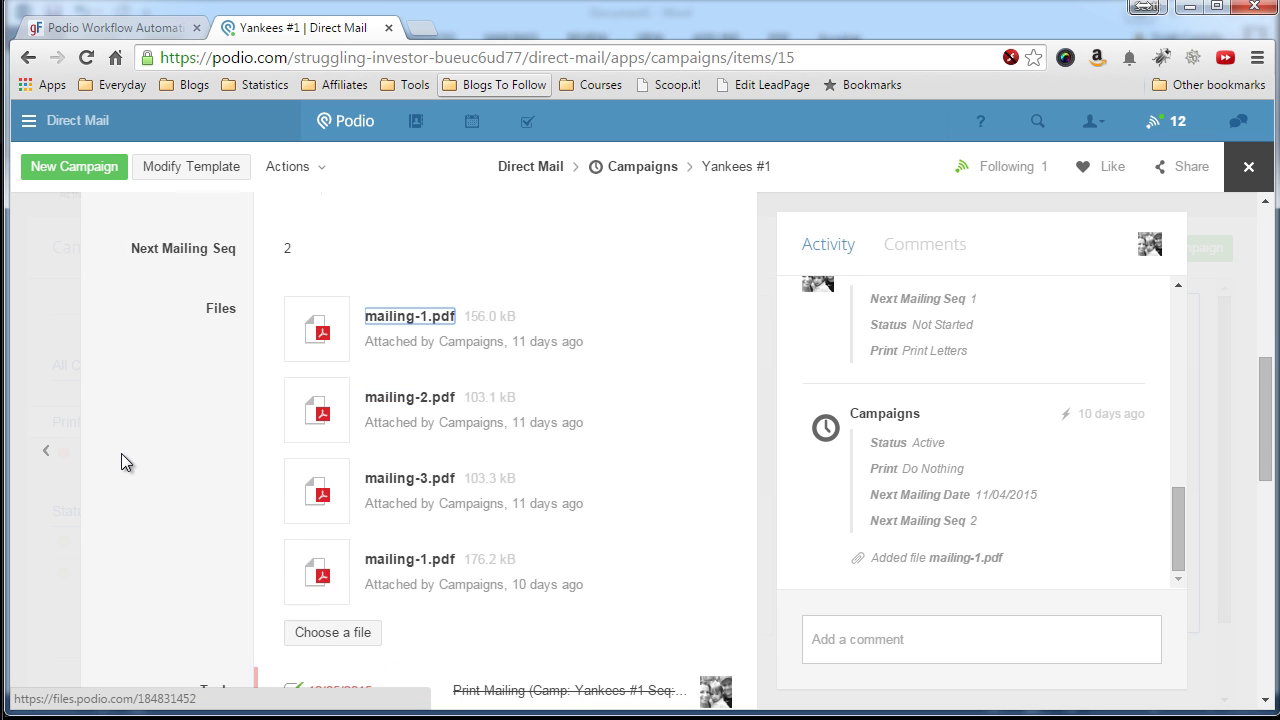
scroll(137, 457, up, 3)
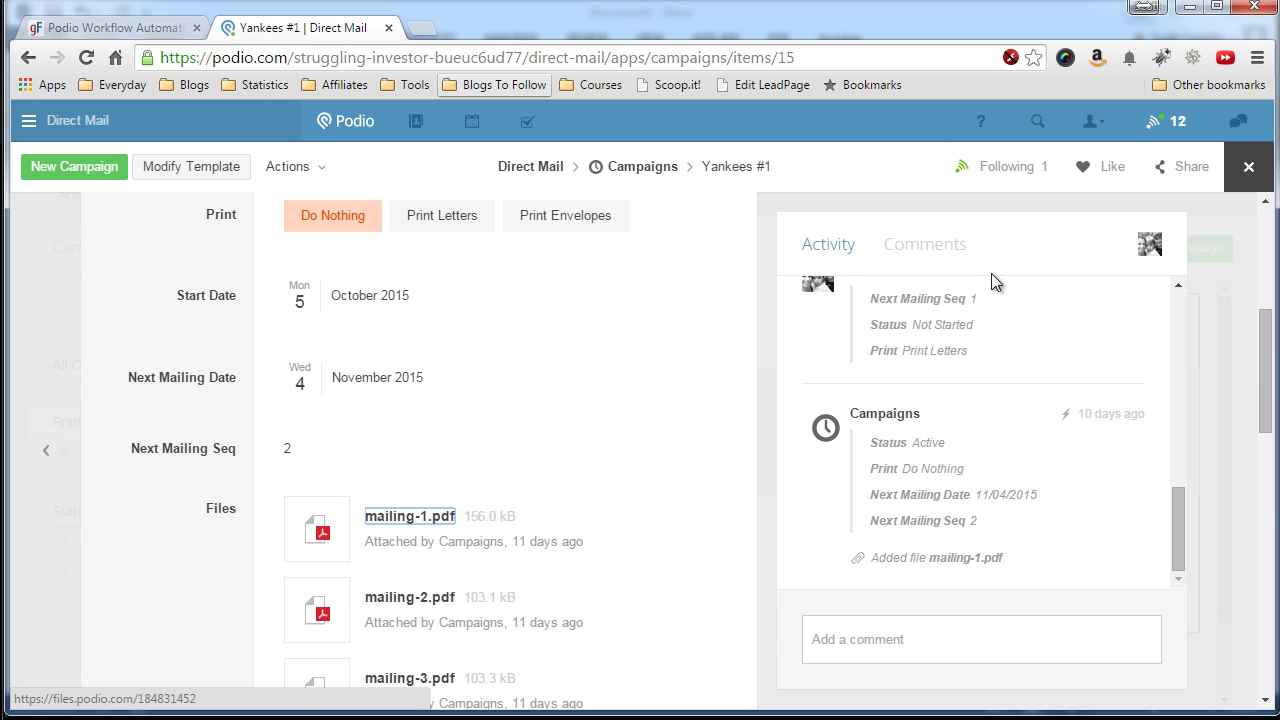
click(1246, 165)
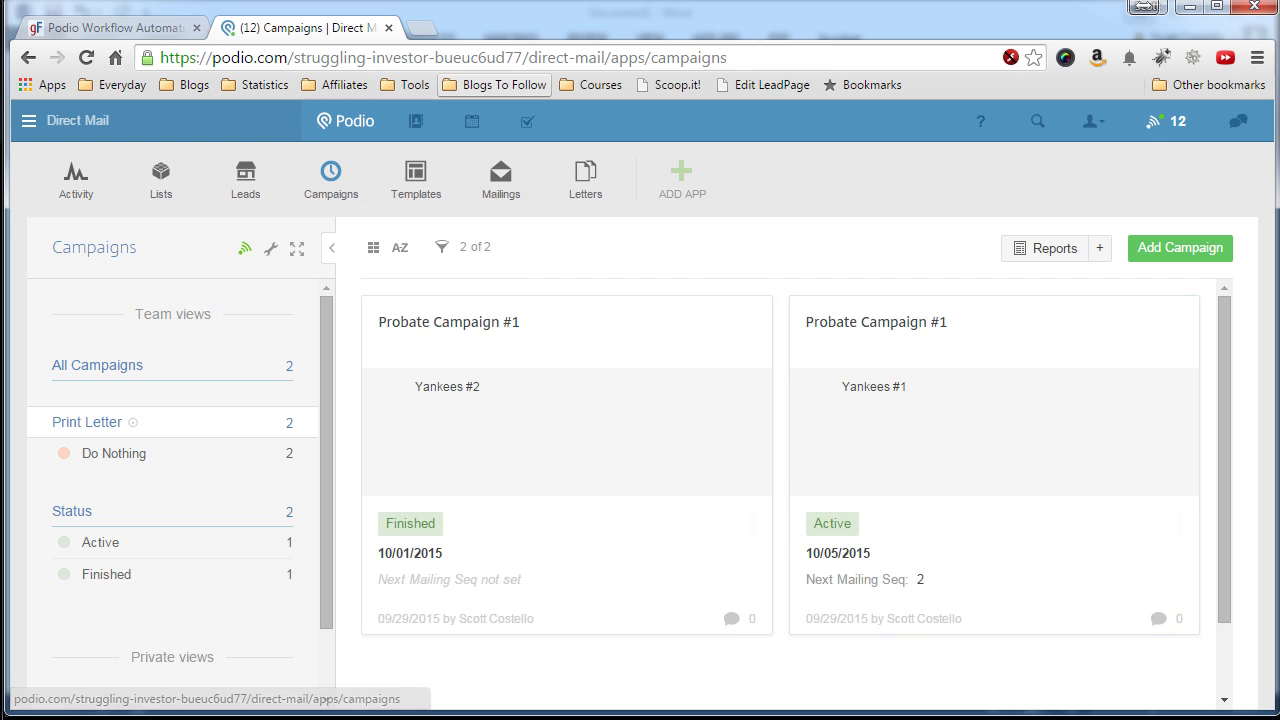
key(alt+Tab)
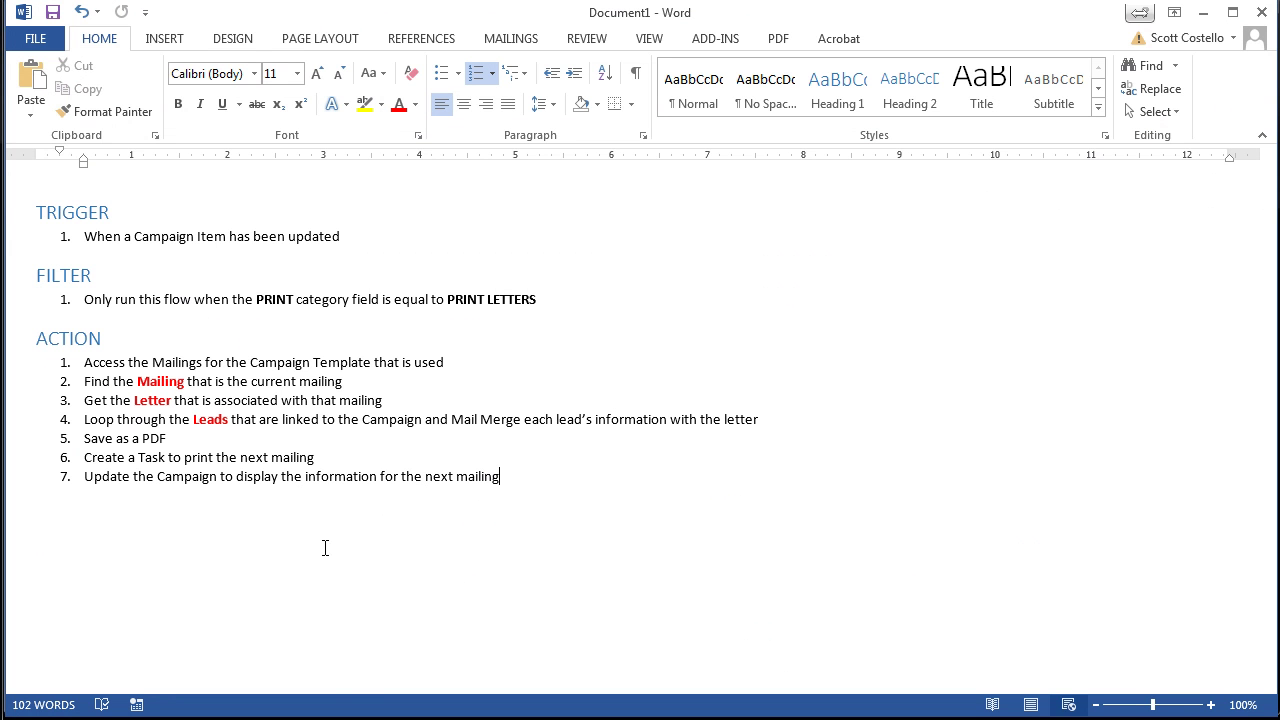
click(552, 477)
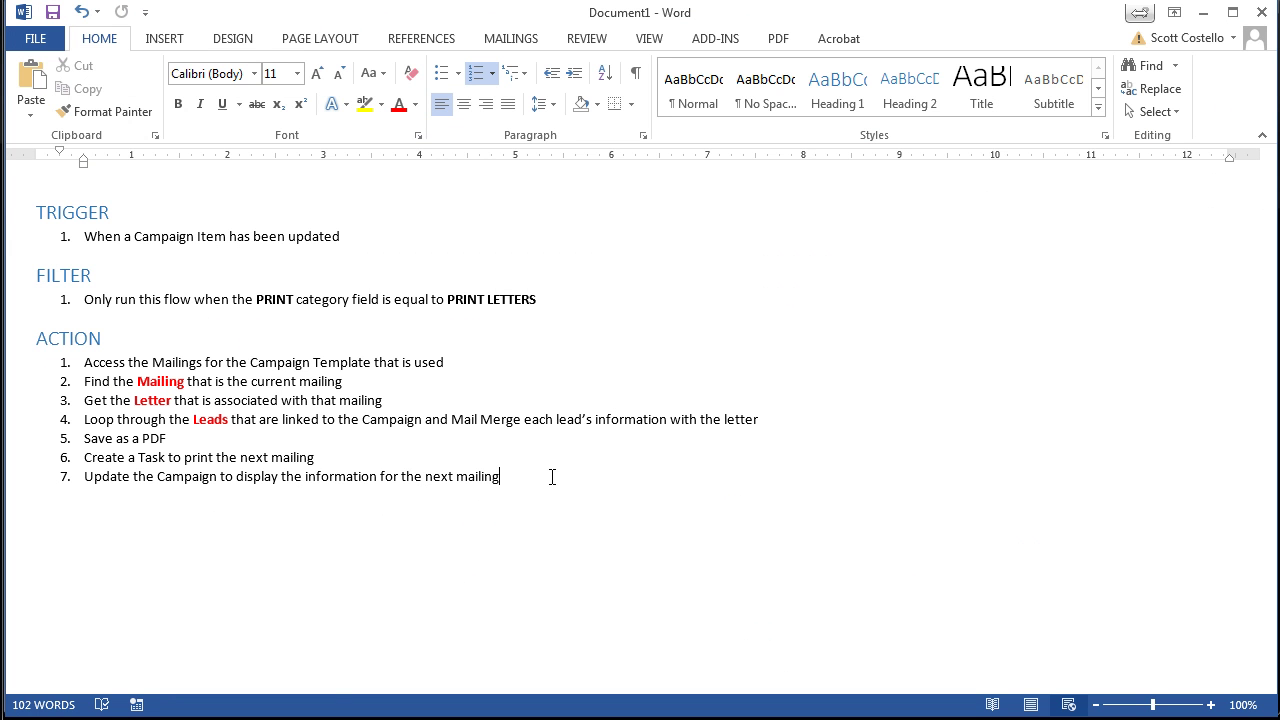